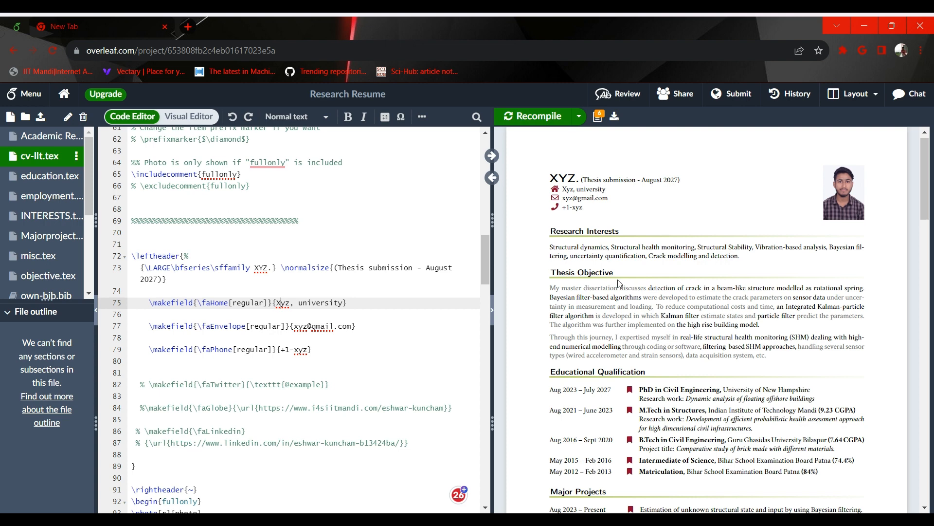
Step: Look through the compiled resume from the header and research interests to the references, including projects, publications, skills and awards
scroll(619, 284, "down", 1)
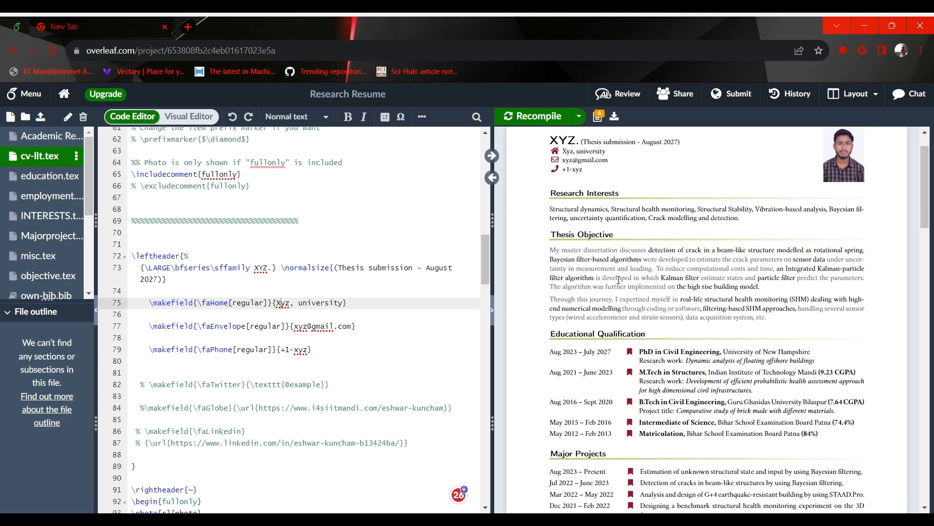
scroll(619, 281, "down", 2)
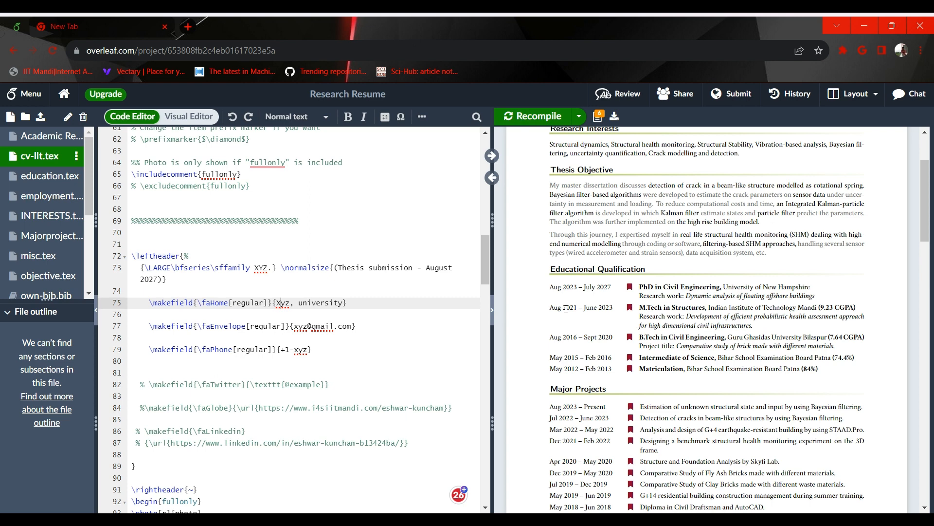
scroll(566, 309, "down", 5)
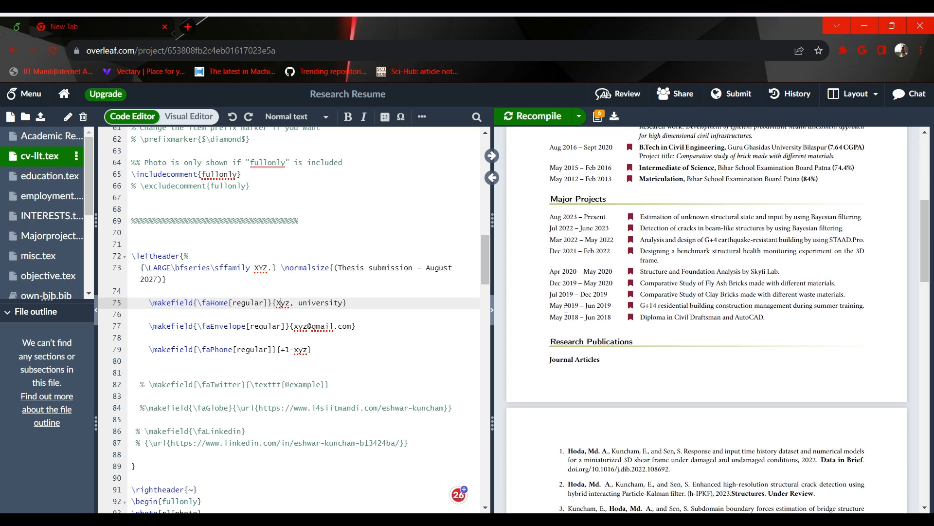
scroll(566, 309, "down", 1)
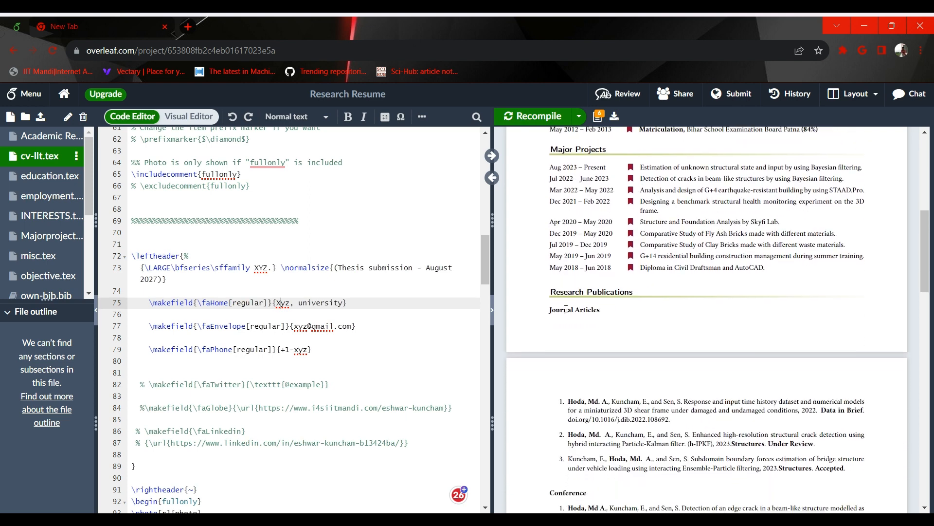
scroll(567, 312, "up", 1)
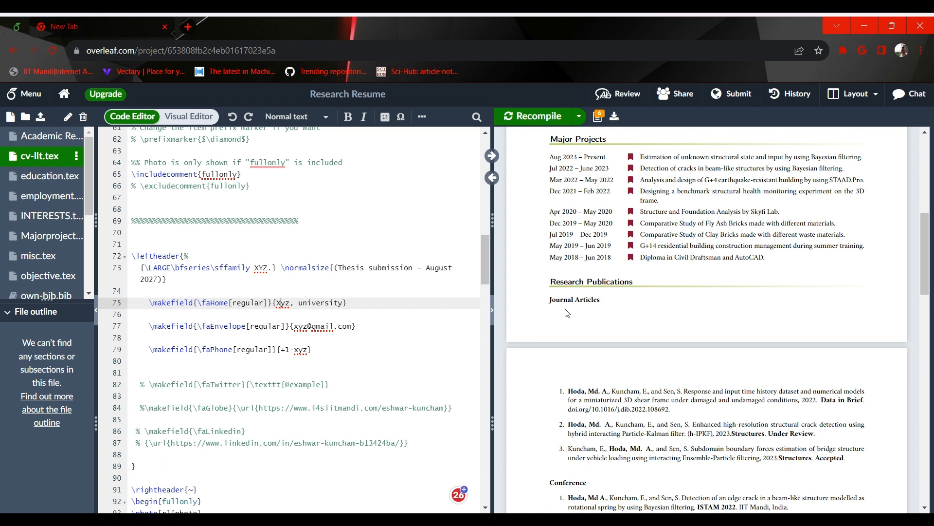
scroll(566, 313, "down", 1)
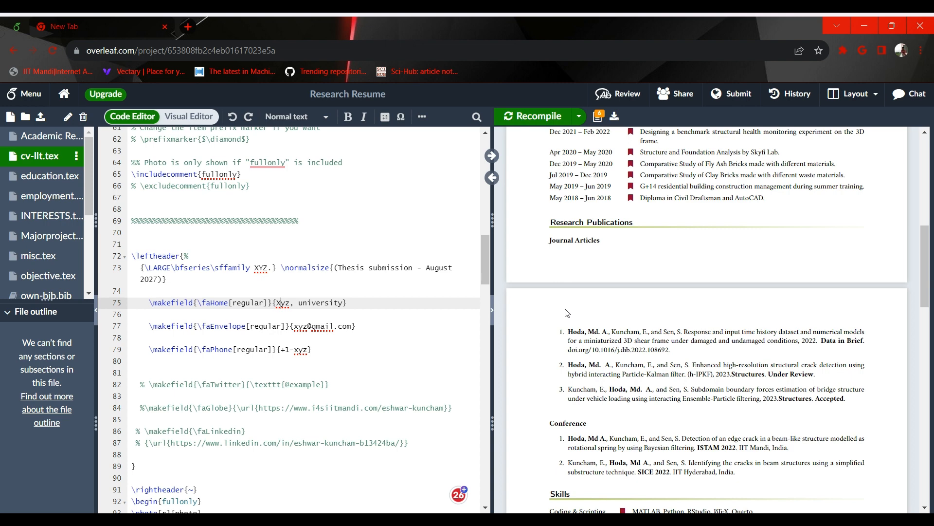
scroll(567, 312, "down", 3)
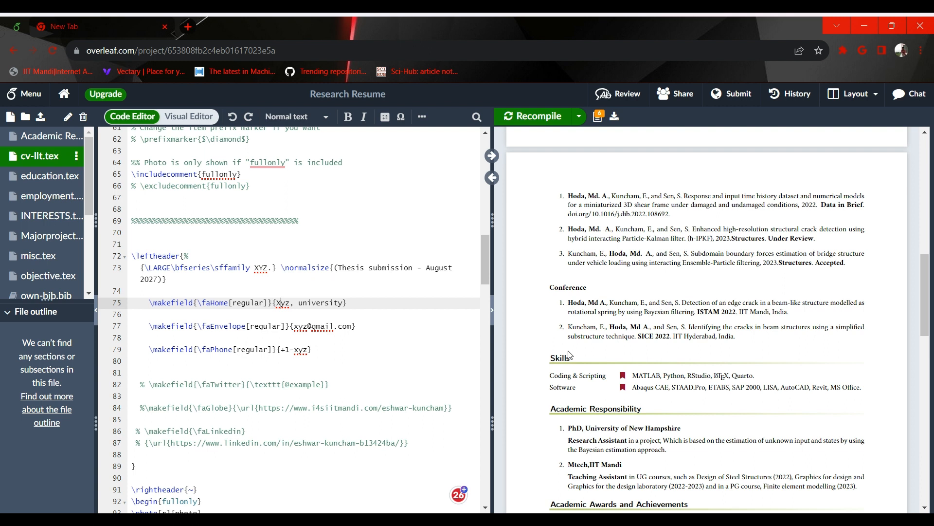
scroll(568, 354, "down", 2)
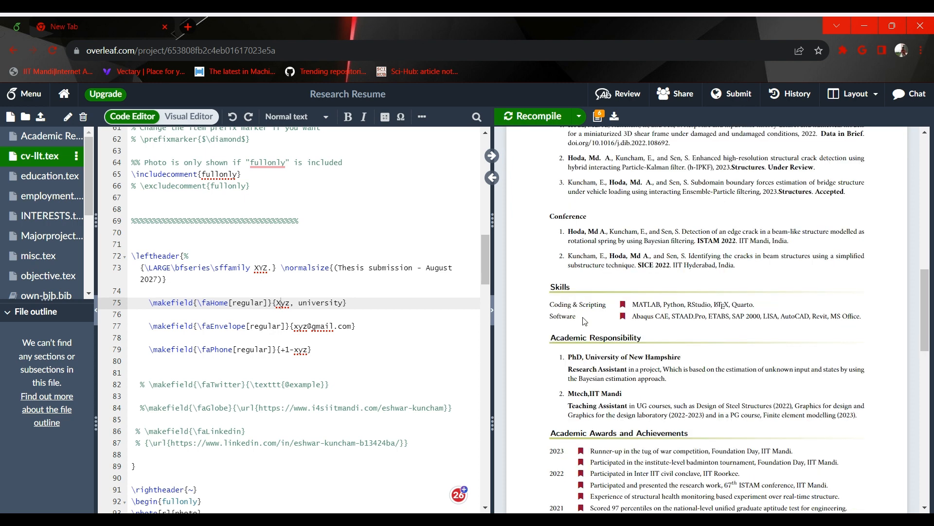
scroll(584, 320, "down", 2)
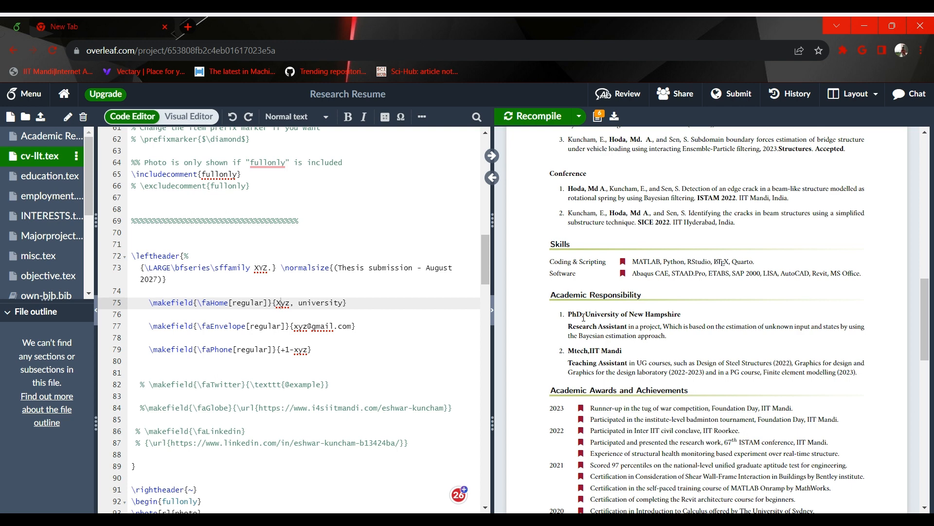
scroll(584, 317, "down", 3)
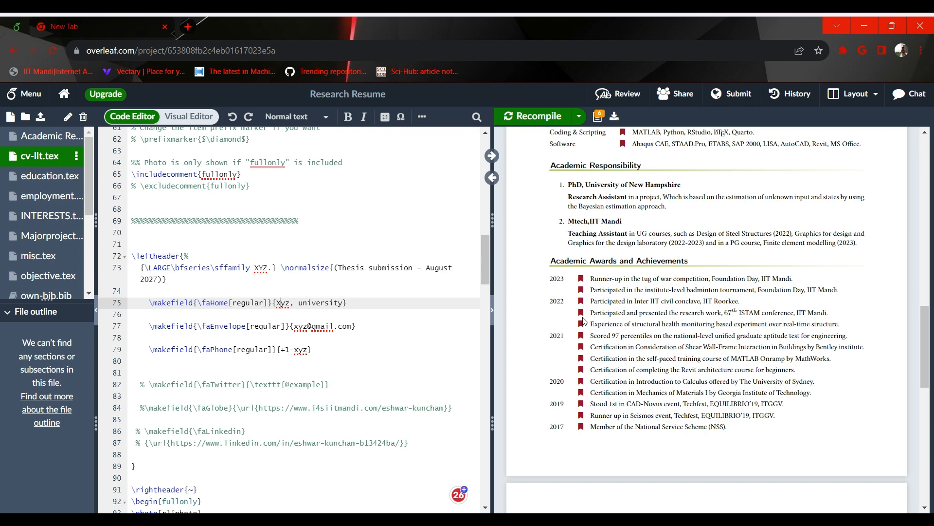
scroll(584, 320, "down", 4)
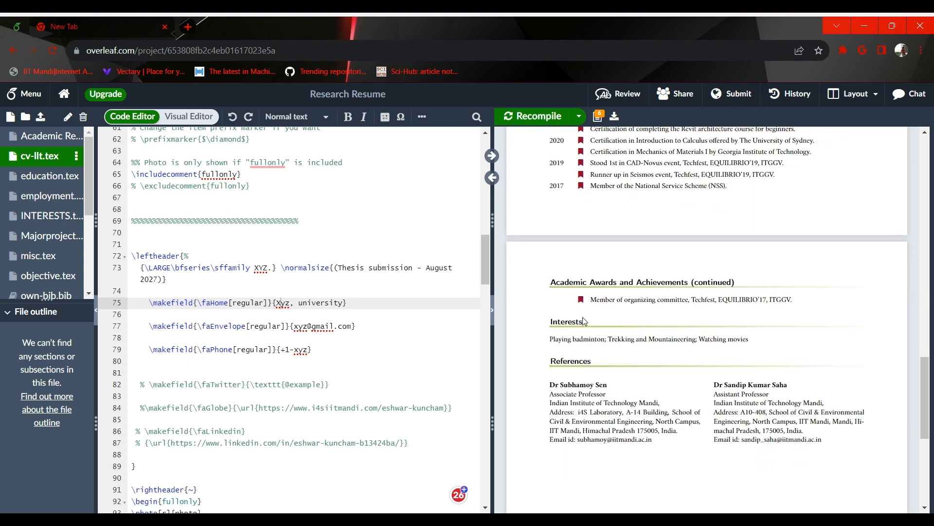
scroll(583, 320, "down", 2)
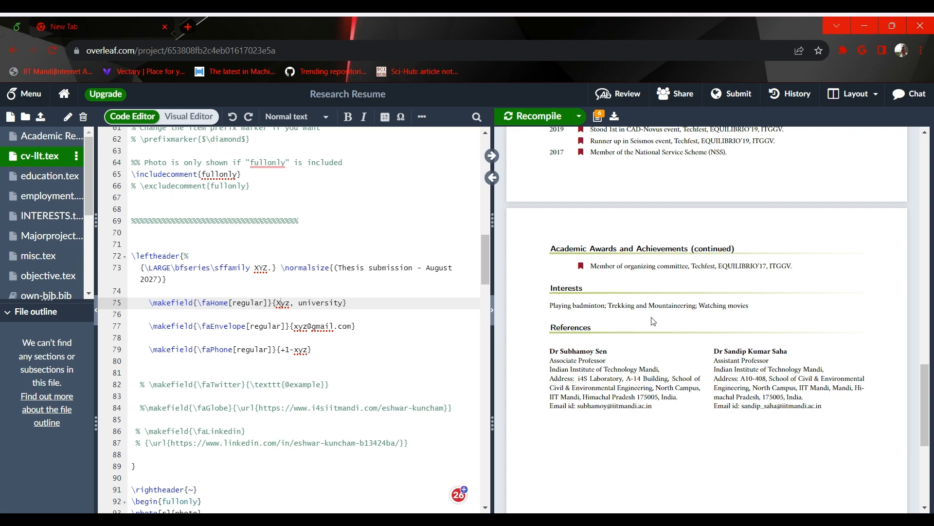
scroll(653, 321, "up", 10)
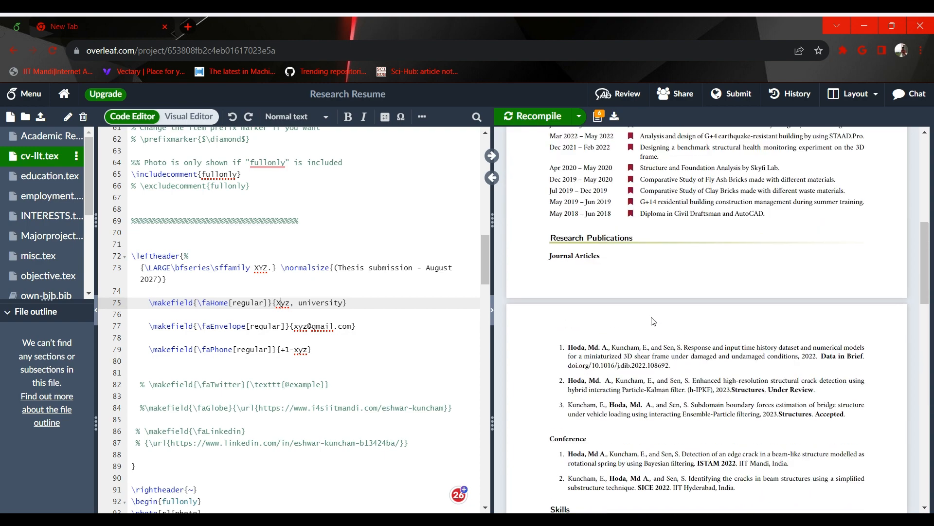
scroll(653, 321, "up", 8)
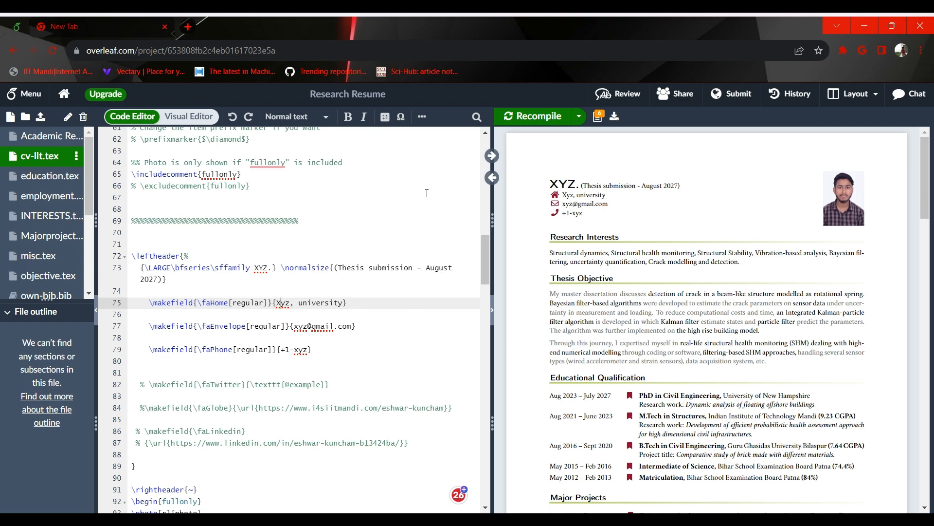
Step: Replace the placeholder name XYZ in the left header code of cv-llt.tex with the resume owner's name
scroll(427, 193, "up", 15)
scroll(337, 194, "down", 10)
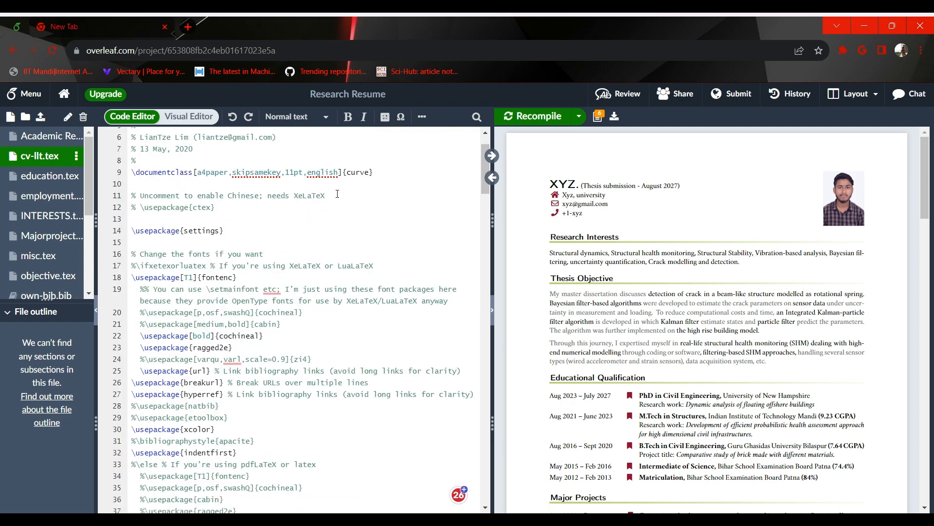
scroll(337, 194, "down", 4)
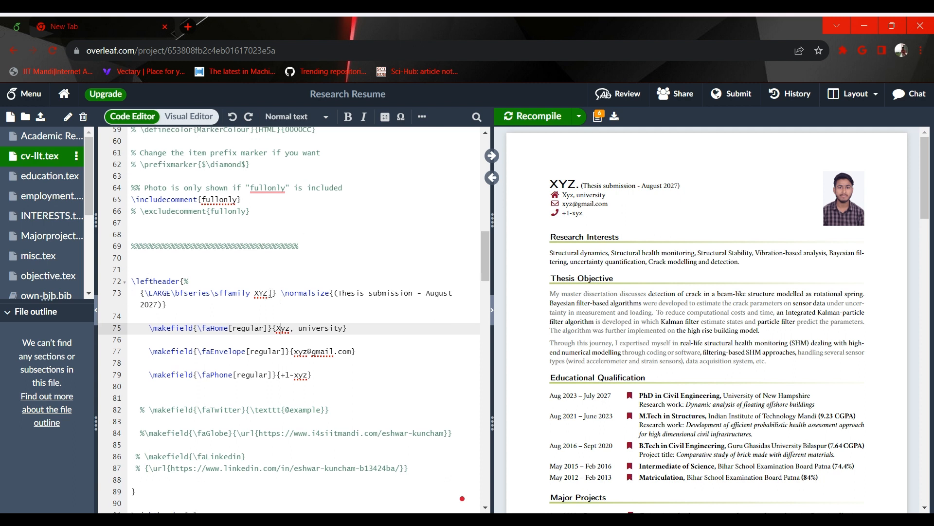
left_click_drag(270, 293, 256, 295)
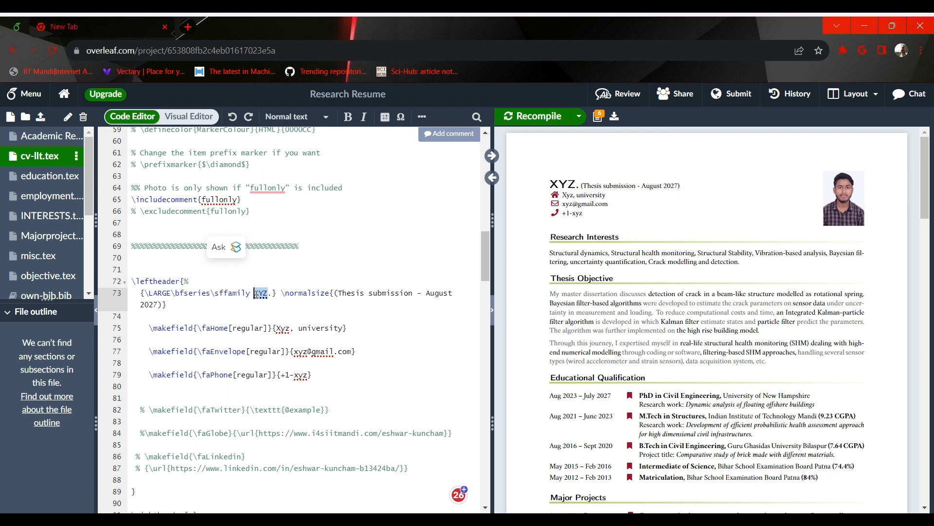
type("Arman")
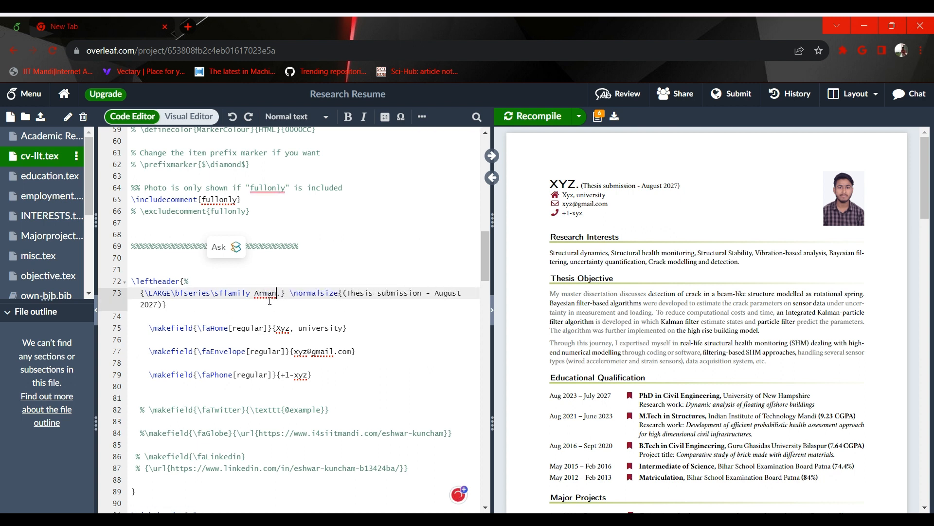
Step: Replace "Xyz" in the header's home field with "University of X"
left_click_drag(288, 329, 277, 330)
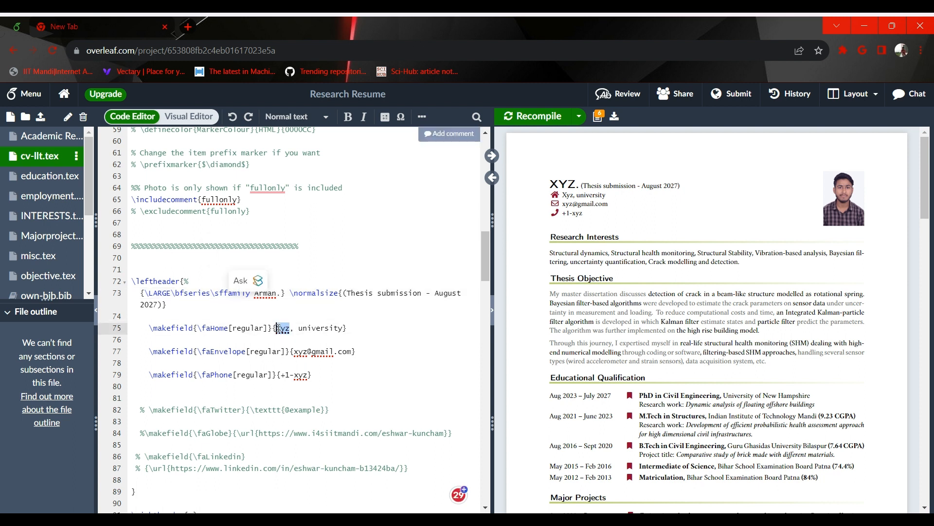
type("Univeri")
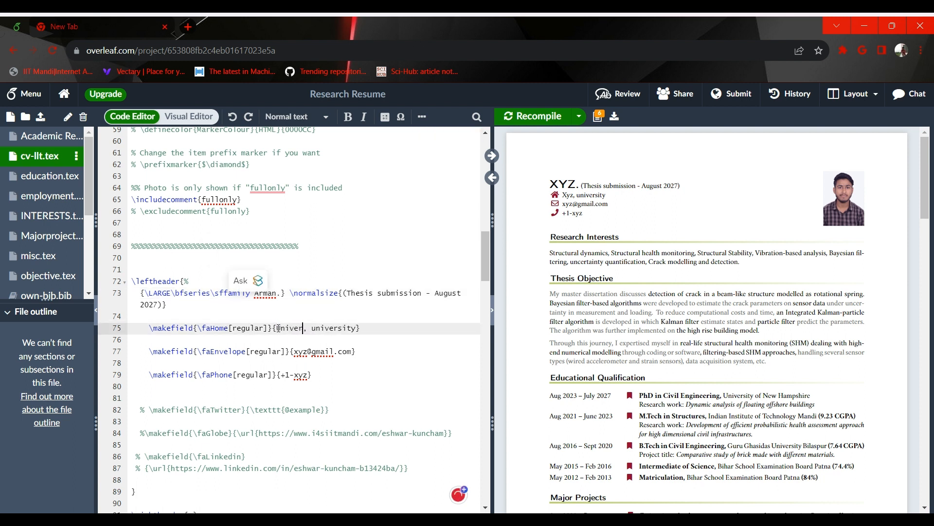
key("BackSpace")
type("sity of X")
Step: Replace the word "university" at the end of the header's home field with "Boston,xcd"
left_click_drag(396, 327, 353, 331)
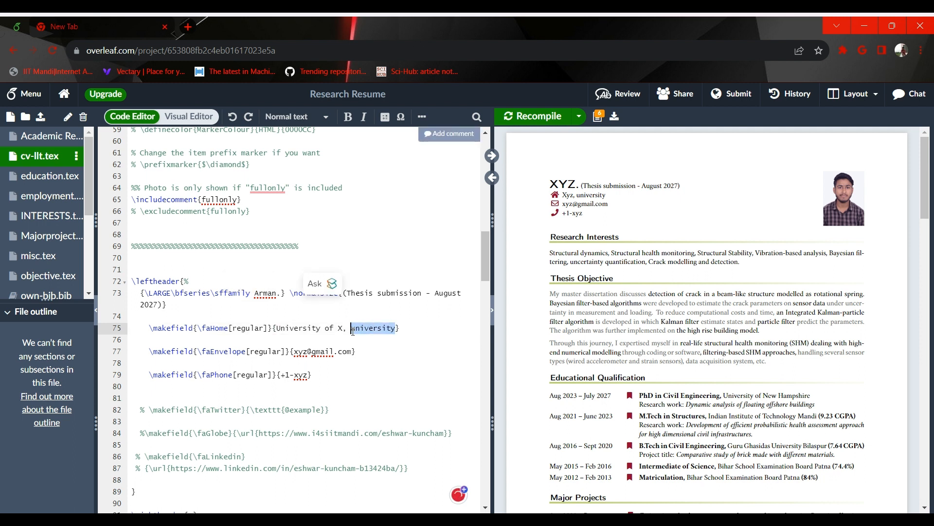
type("Bost")
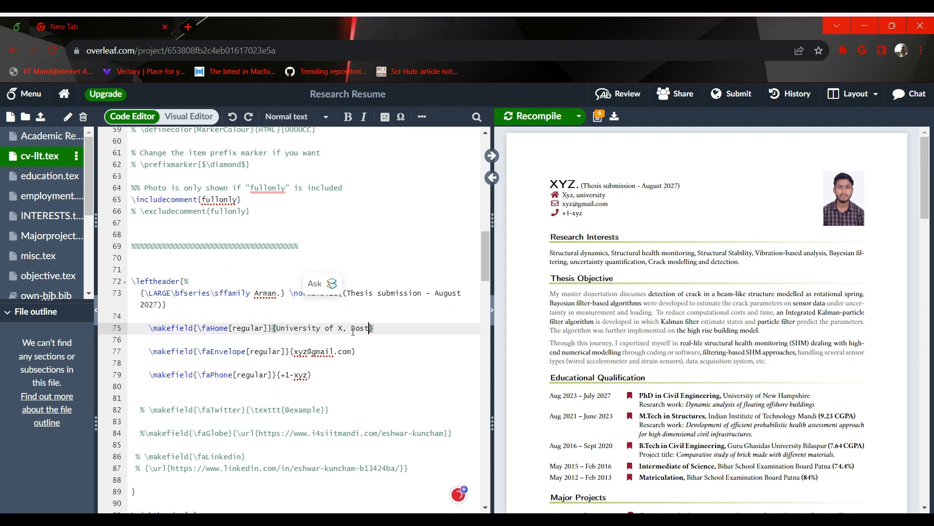
type("on")
type(",")
type("D")
type("3")
key("BackSpace")
key("BackSpace")
type("xcd")
Step: Review the e-mail and phone fields in the header code, and recompile the resume
left_click(318, 361)
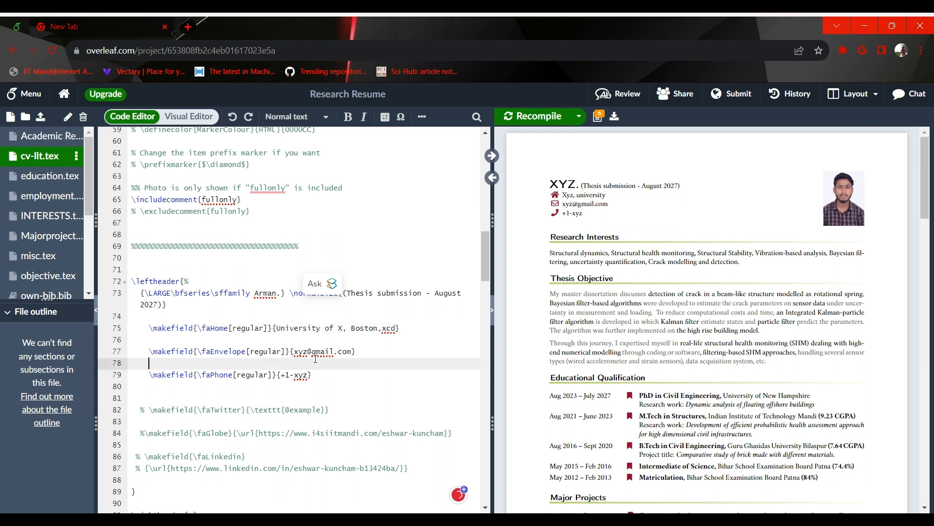
left_click(295, 351)
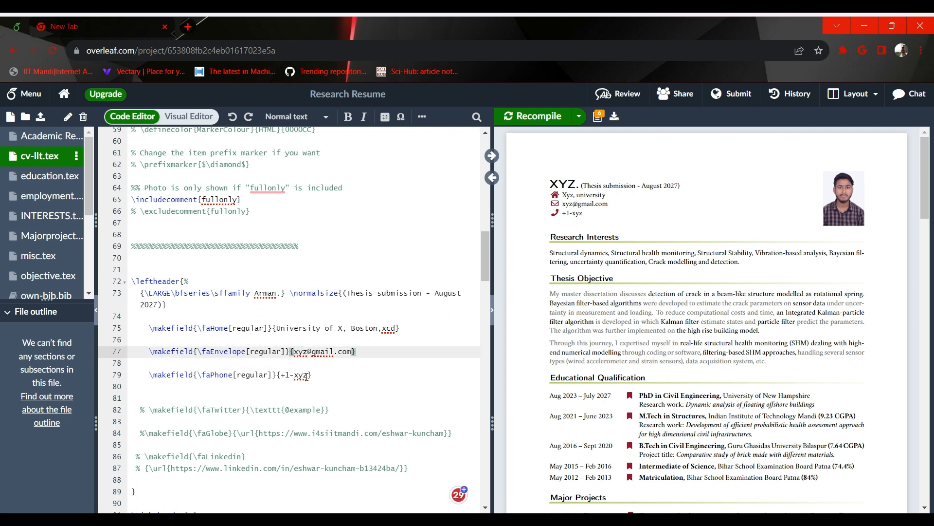
left_click_drag(307, 374, 280, 375)
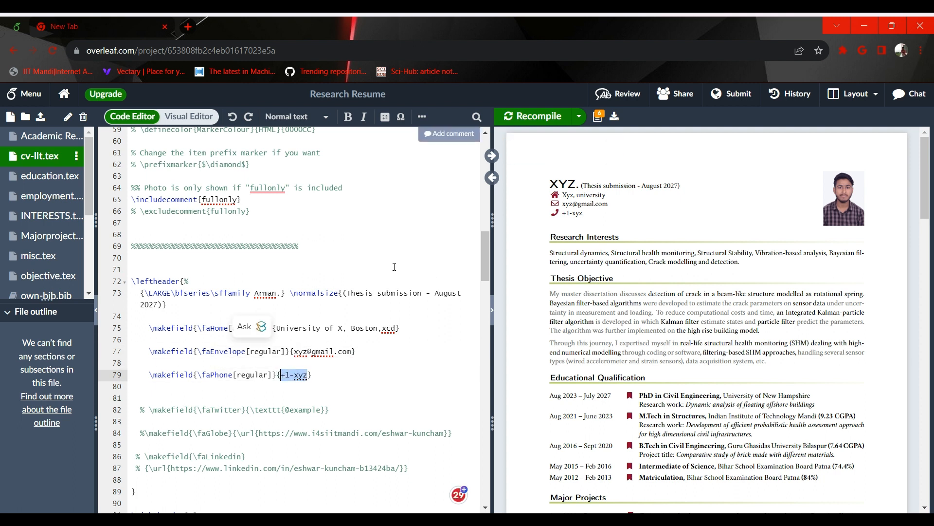
left_click(287, 304)
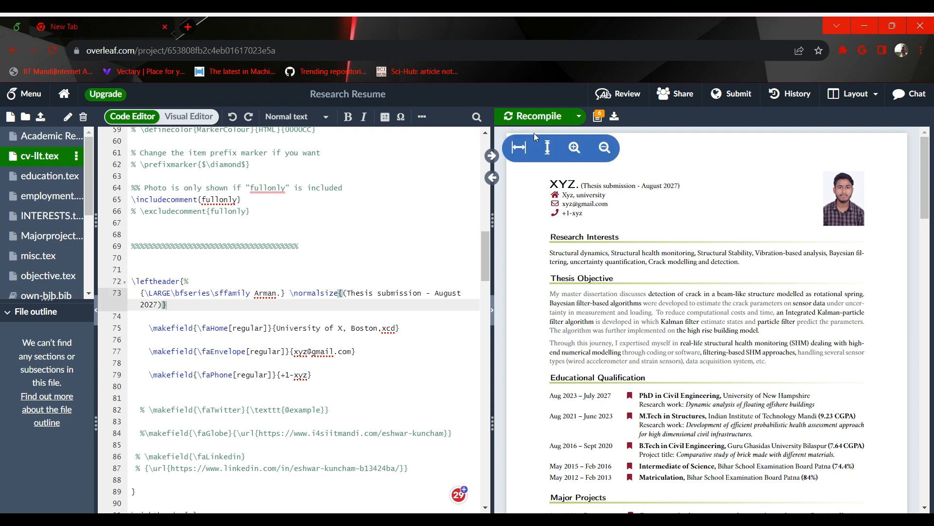
left_click(533, 117)
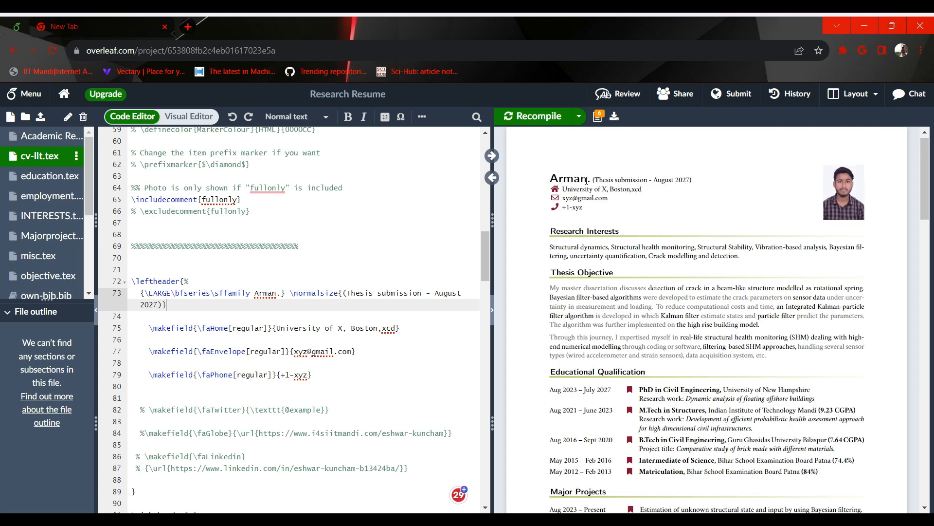
Step: Locate the Research Interests paragraph's source from the preview, change "dynamics" to "Analysis" in its first entry, and recompile the resume
double_click(606, 230)
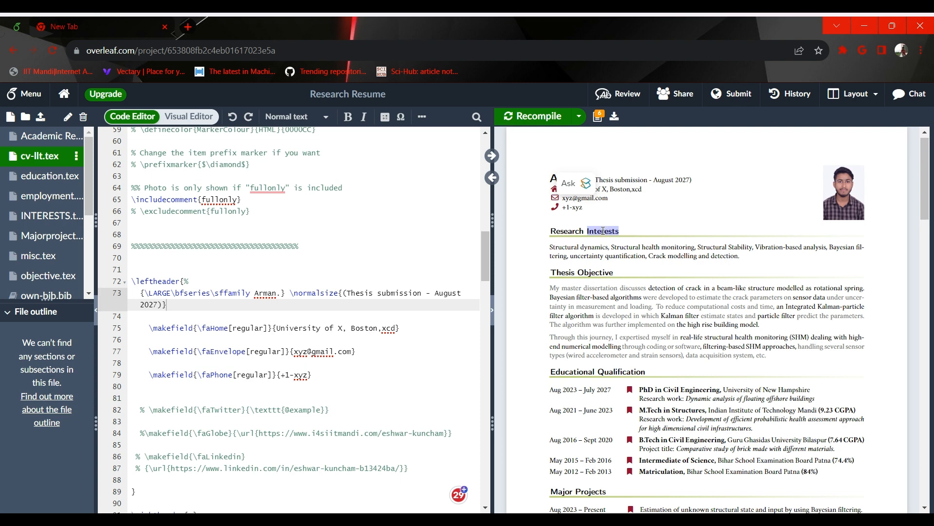
double_click(583, 232)
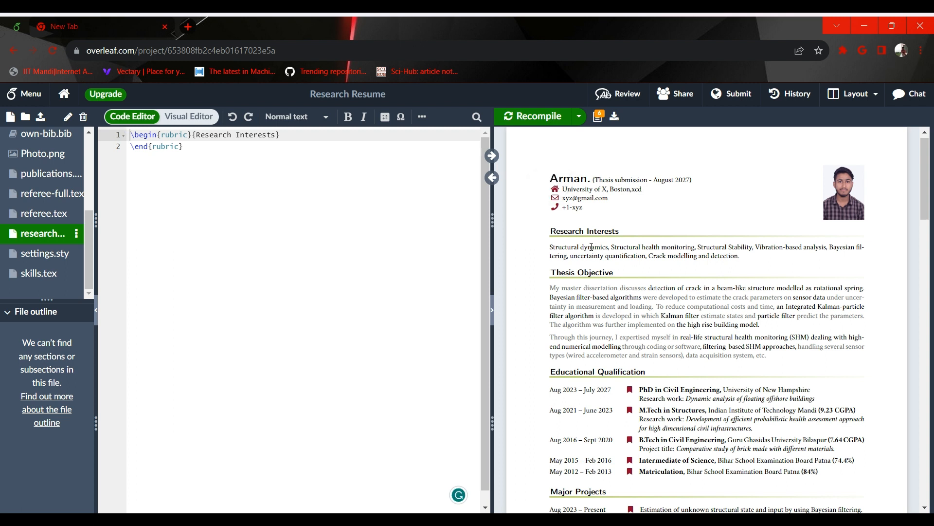
double_click(591, 246)
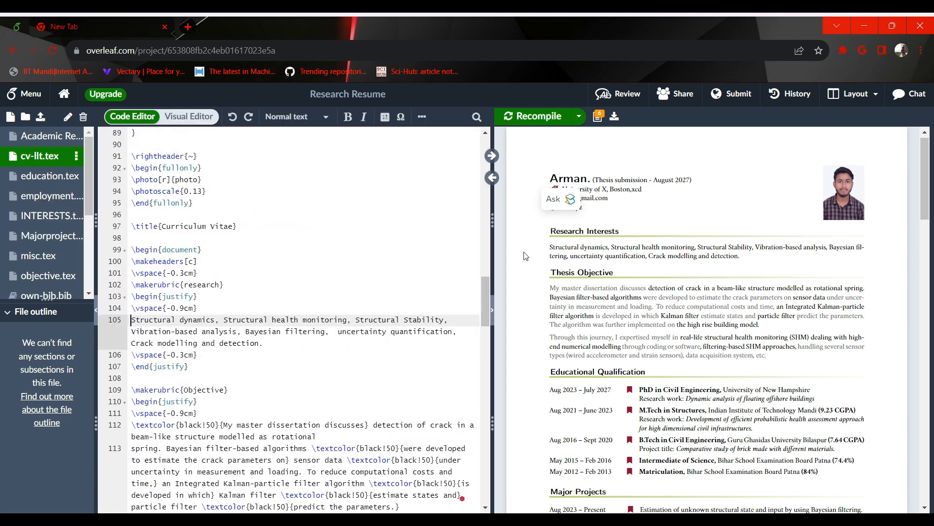
left_click_drag(263, 344, 131, 321)
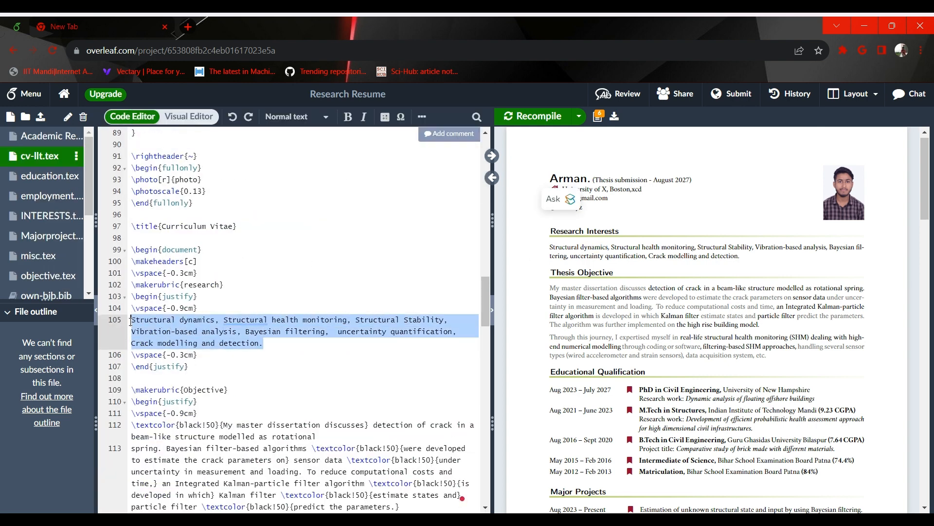
left_click(215, 319)
left_click_drag(216, 320, 183, 319)
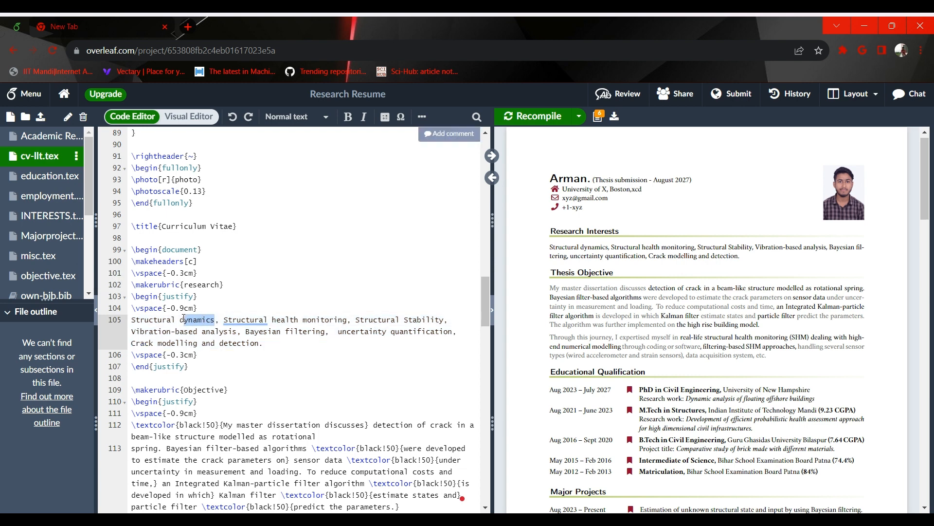
type("anal")
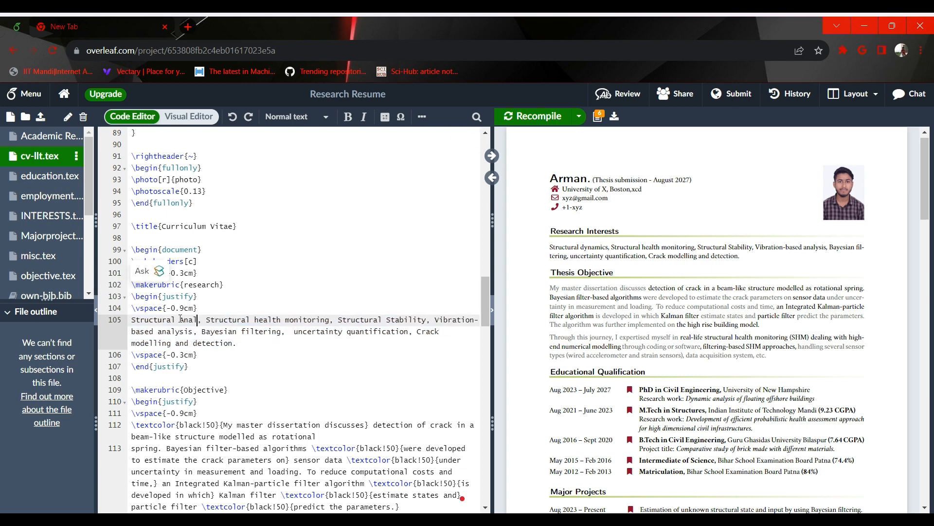
type("ysis")
left_click(526, 116)
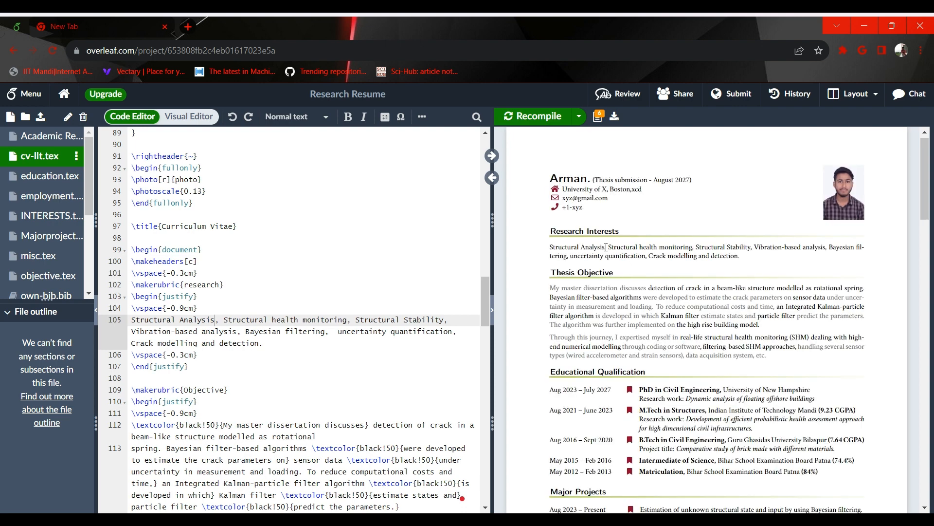
left_click_drag(606, 247, 549, 247)
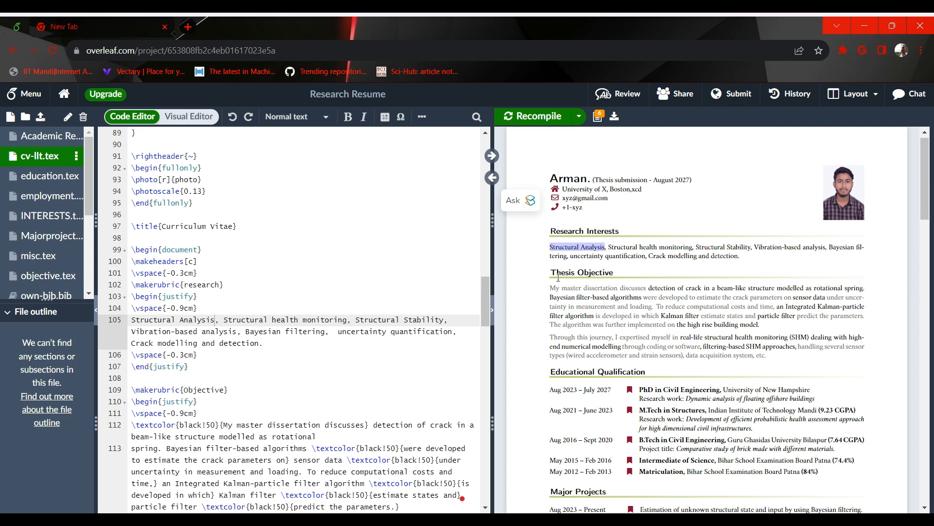
Step: Locate the Thesis Objective source code from the preview and select the code of its first paragraph
double_click(590, 287)
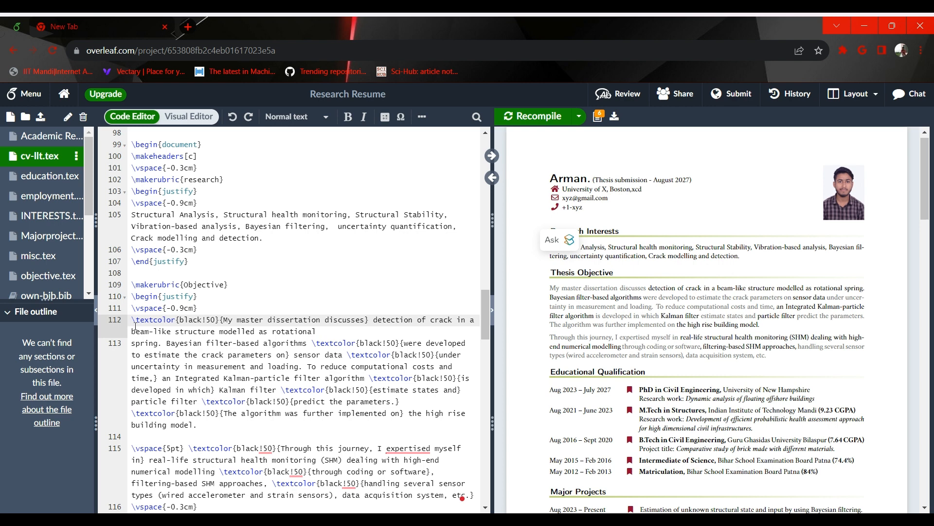
left_click_drag(197, 425, 132, 320)
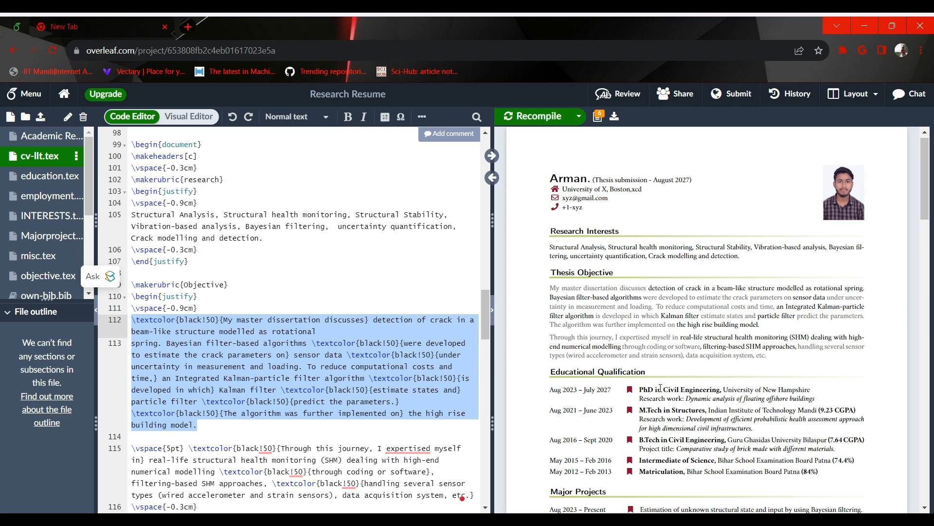
Step: Open the source file of the Educational Qualification section from the preview, and recompile the resume
scroll(657, 349, "down", 2)
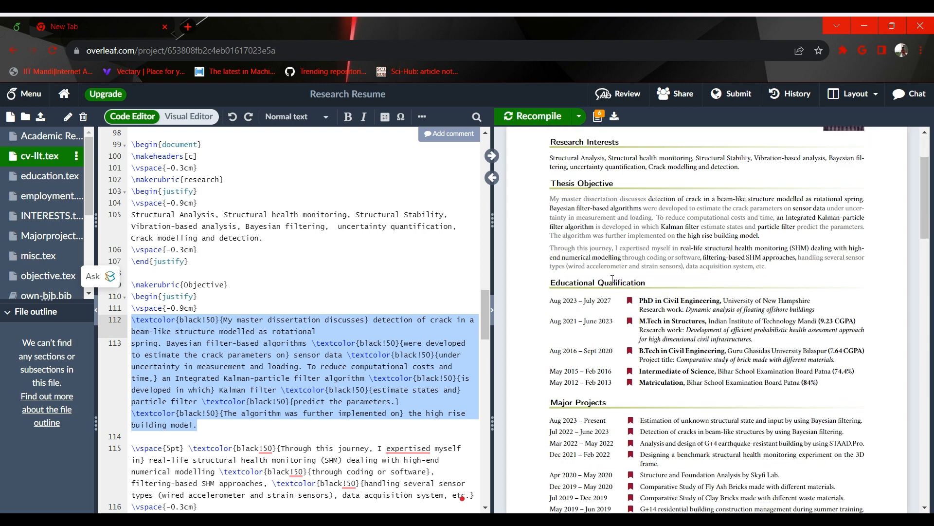
double_click(620, 283)
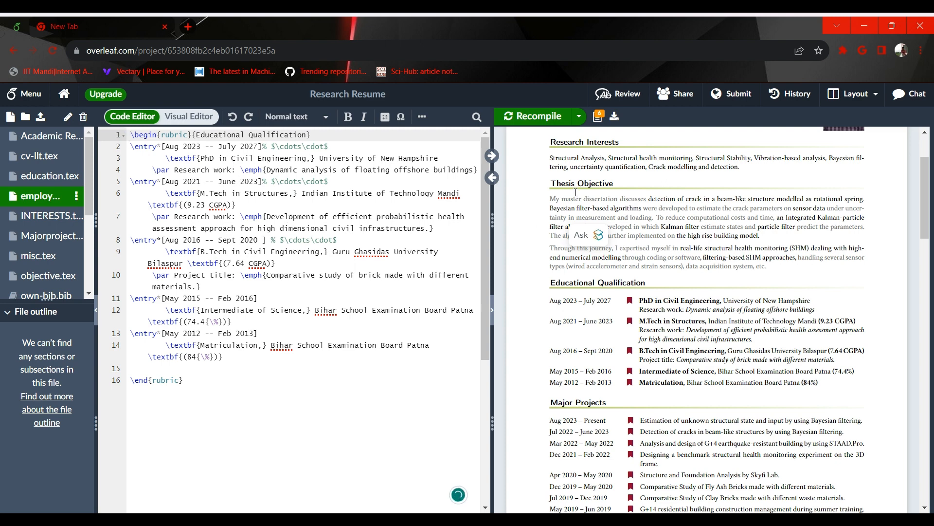
right_click(588, 236)
left_click(545, 226)
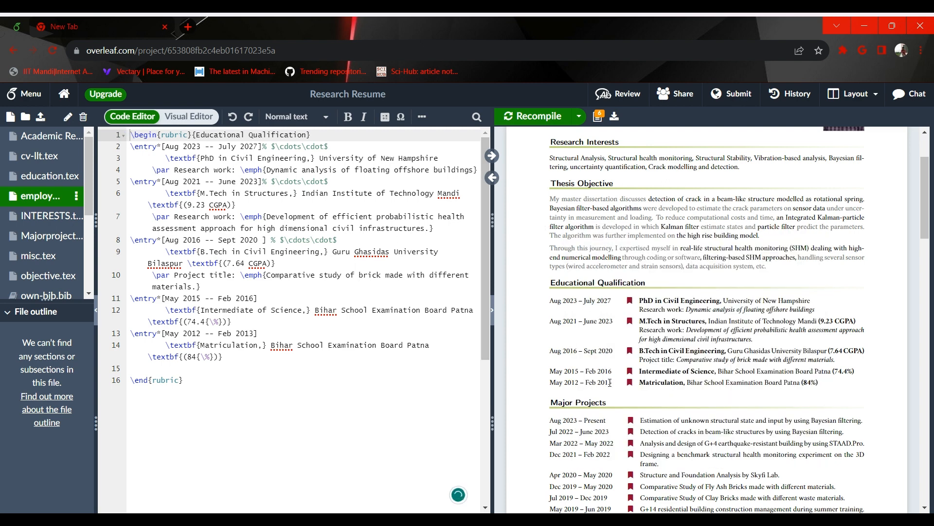
scroll(610, 382, "down", 2)
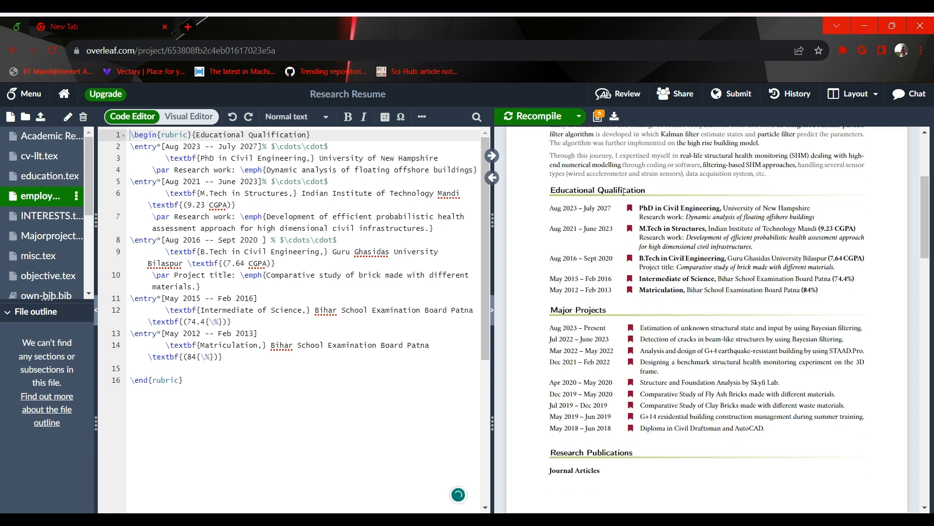
left_click(542, 115)
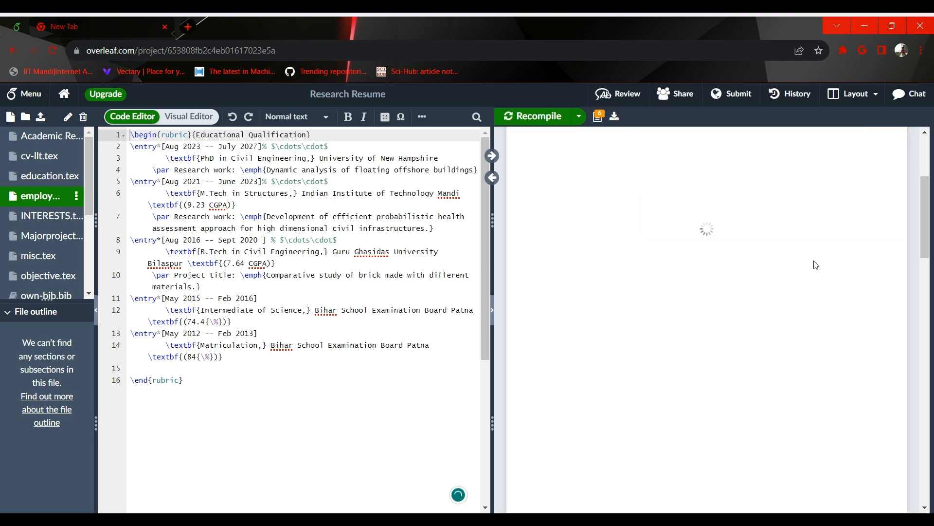
Step: Open the source file of the Major Projects section from the preview and select all its entries
scroll(699, 278, "down", 1)
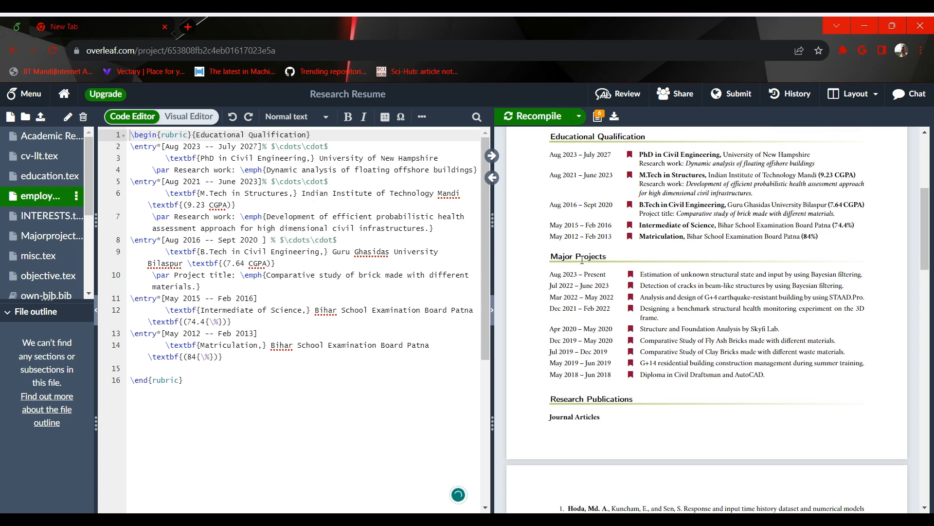
double_click(581, 257)
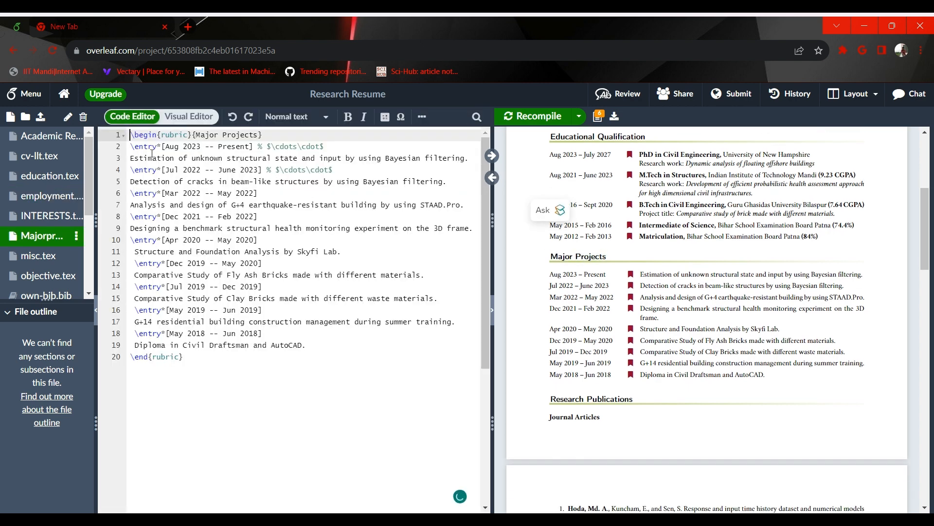
left_click_drag(130, 146, 339, 350)
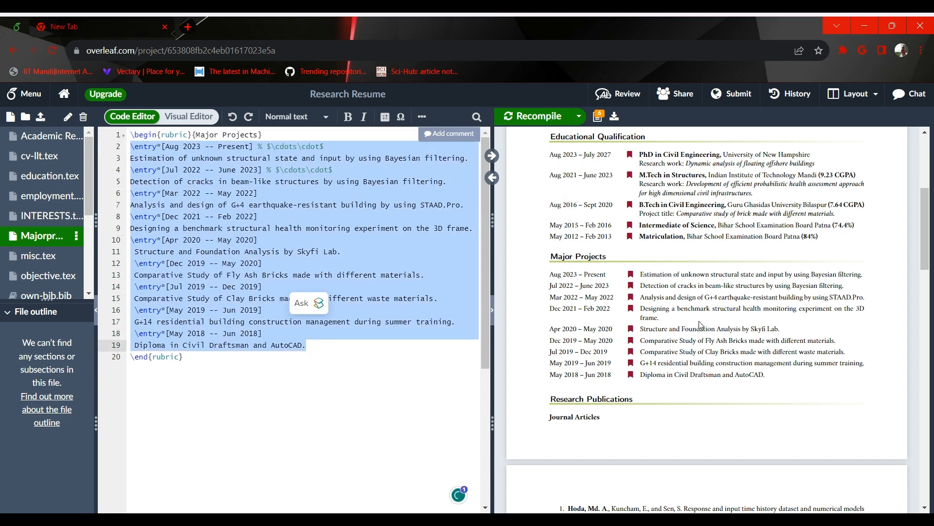
Step: Locate the source code of the Journal Articles list from the preview and select its first two items
scroll(699, 324, "down", 3)
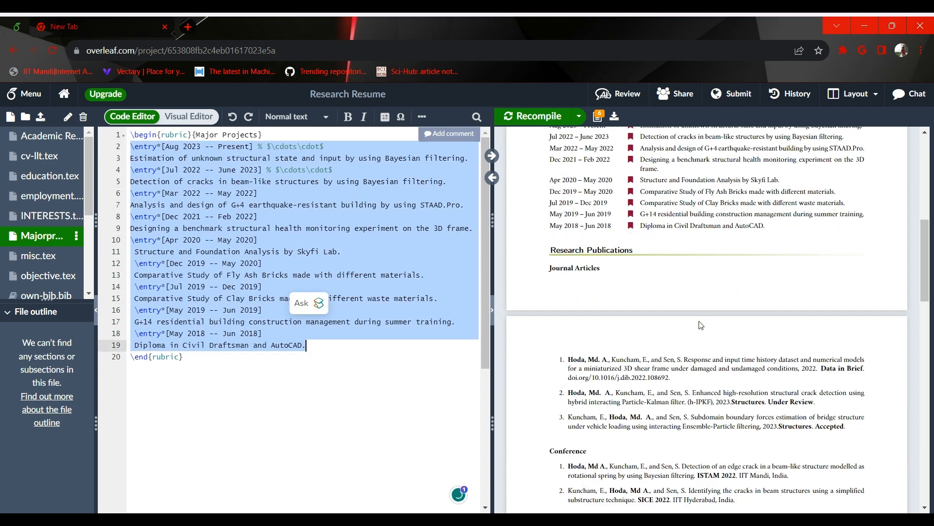
double_click(614, 350)
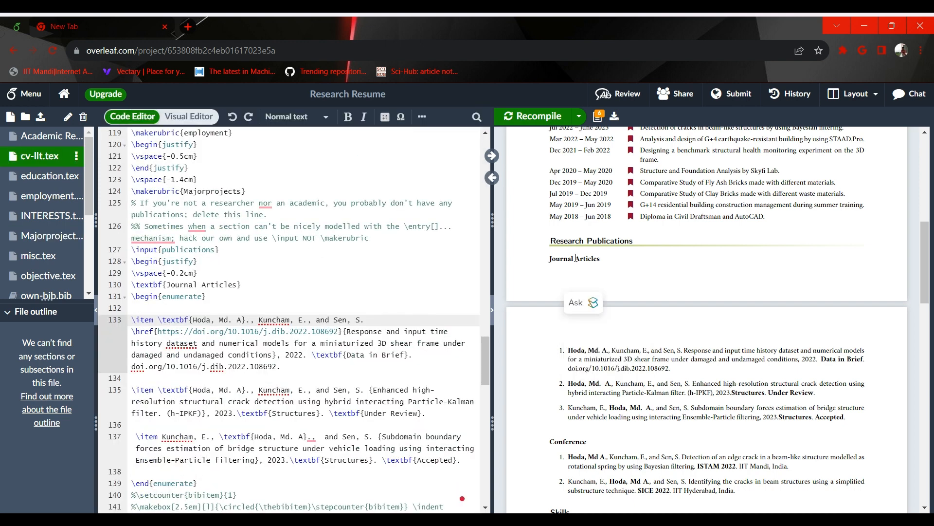
left_click_drag(241, 285, 333, 413)
Step: Locate the source code of the Conference publications list from the preview
scroll(574, 313, "down", 3)
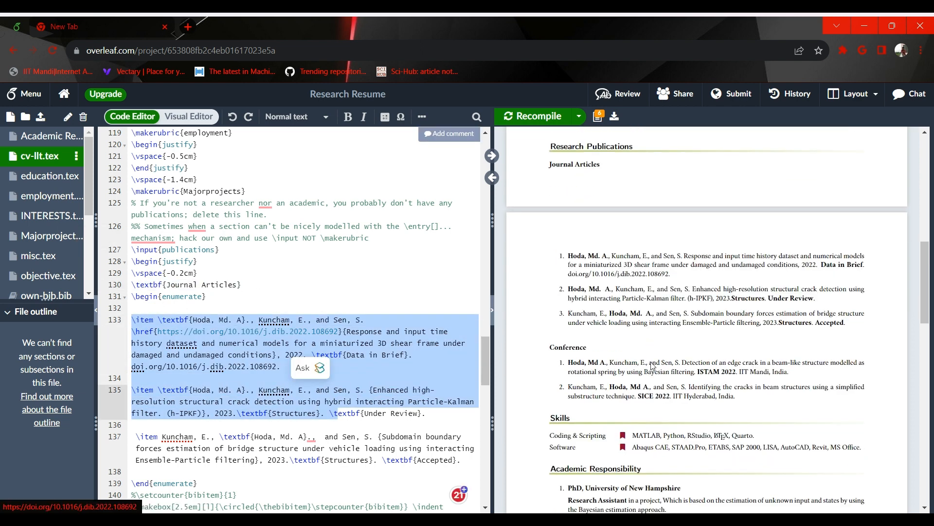
double_click(579, 340)
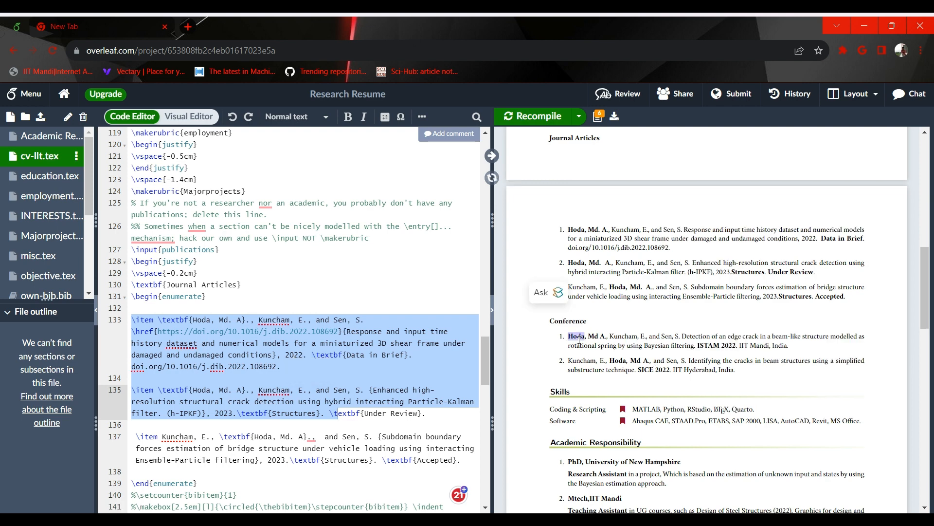
left_click(232, 379)
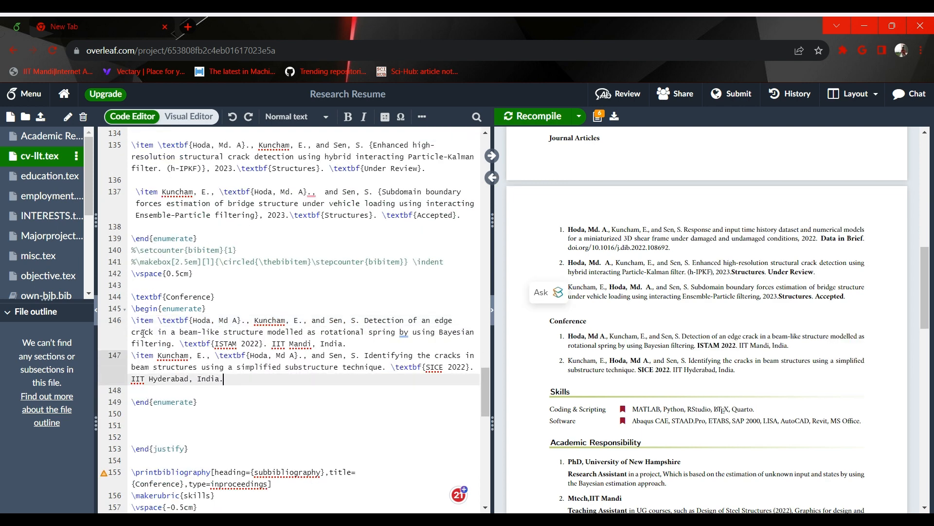
right_click(133, 324)
Step: Open the source file of the Skills section from the preview and select its code through the Software entry
scroll(566, 336, "down", 1)
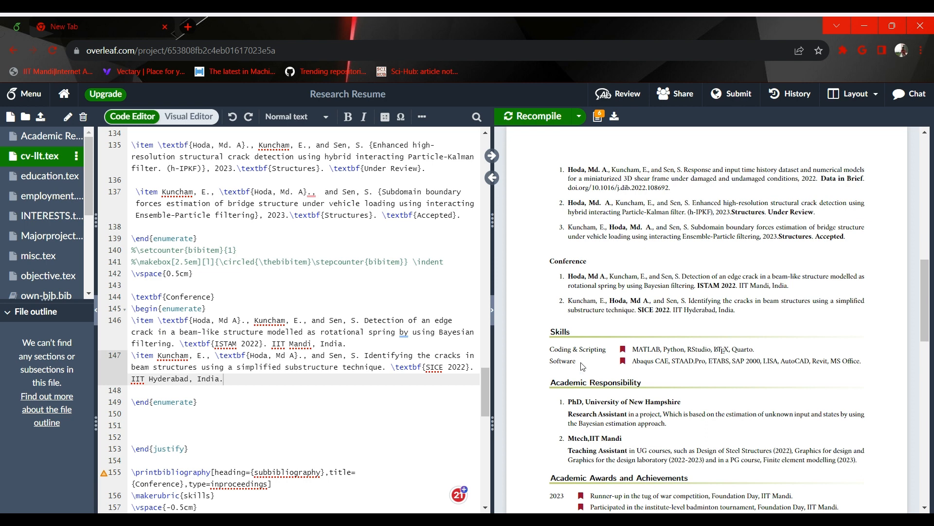
double_click(560, 331)
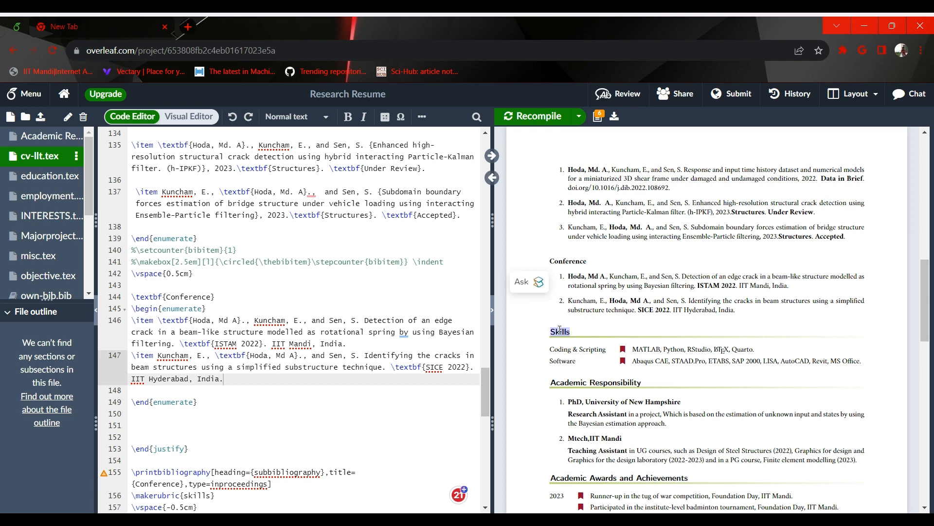
left_click(523, 285)
right_click(522, 285)
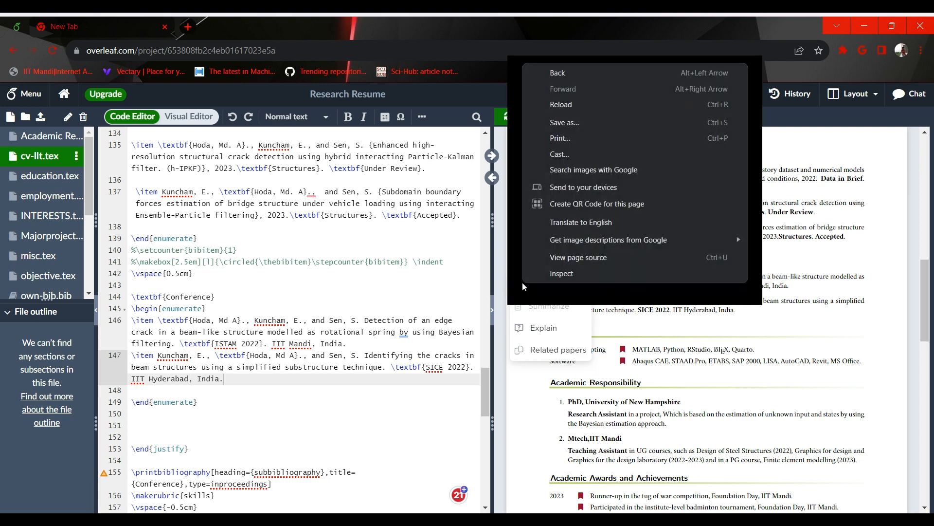
left_click(495, 270)
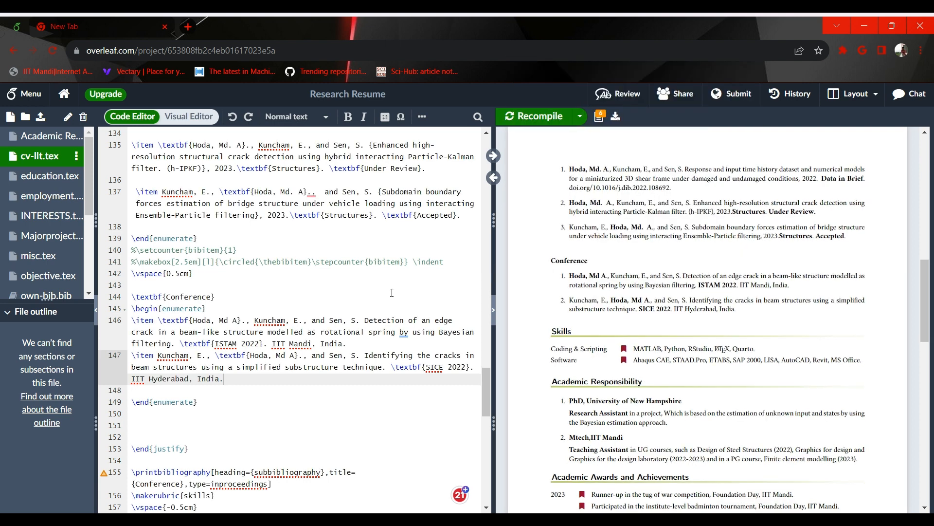
double_click(563, 331)
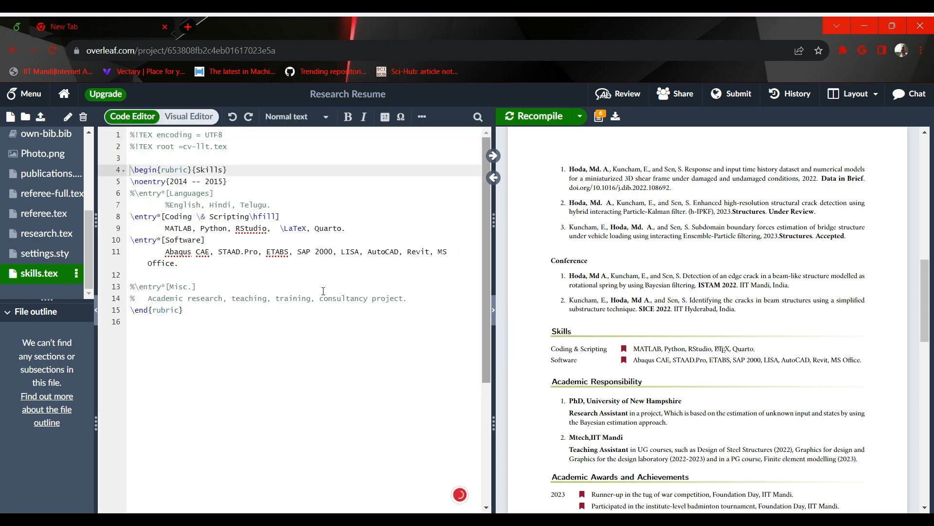
left_click_drag(200, 263, 129, 158)
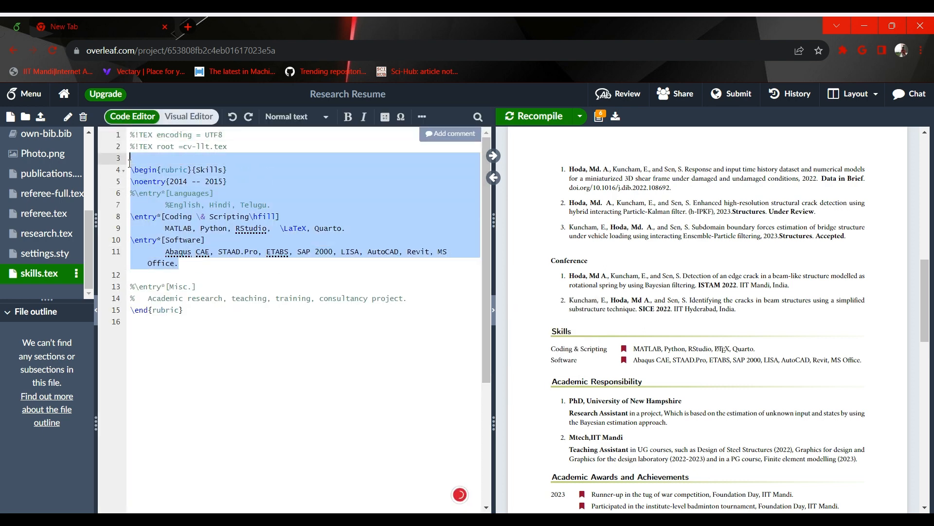
Step: Locate the Academic Responsibility source code from the preview and select the course text of the Teaching Assistant item
scroll(608, 365, "down", 2)
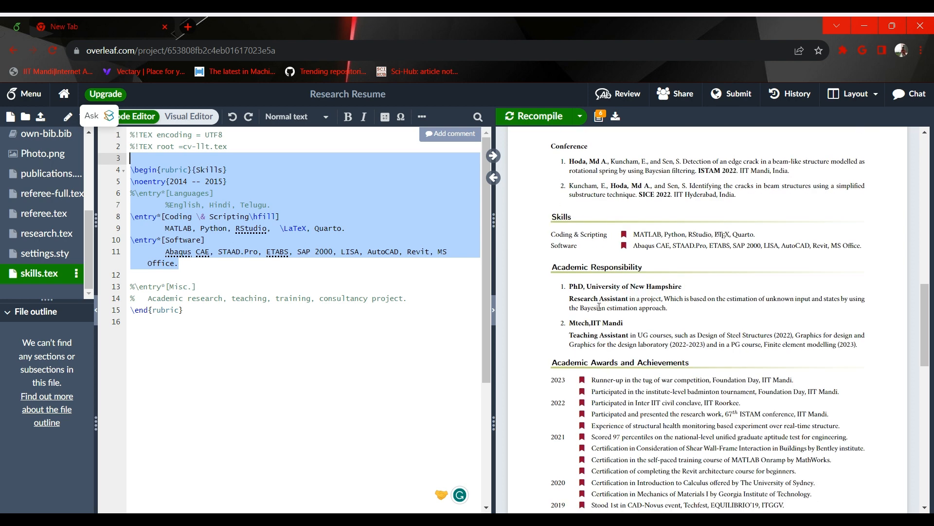
double_click(600, 286)
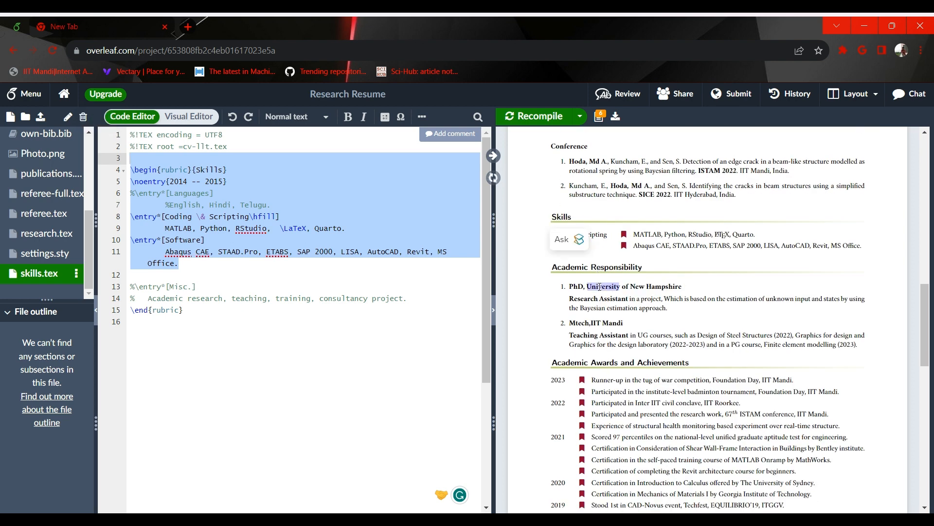
scroll(235, 313, "down", 1)
left_click(276, 317)
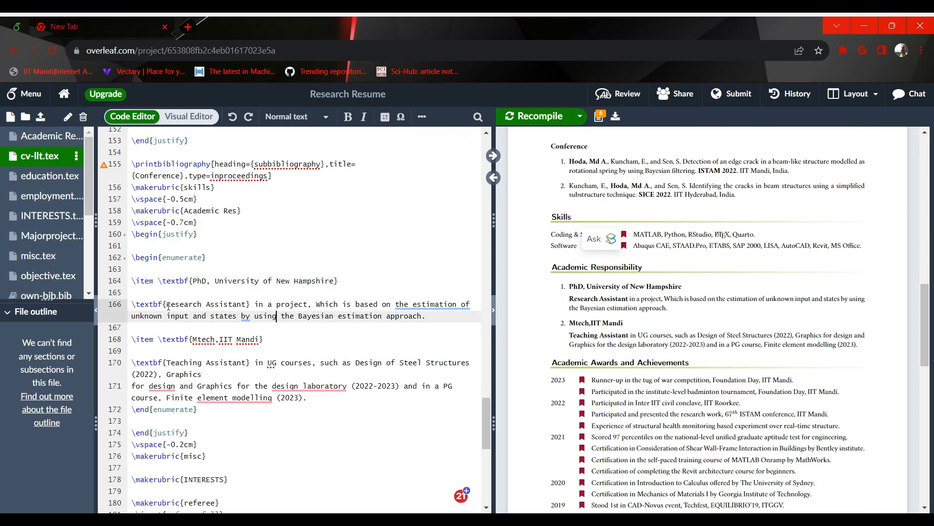
right_click(165, 305)
left_click(267, 369)
left_click_drag(304, 398, 158, 385)
Step: Open the Academic Awards and Achievements source from the preview and examine the bracketed year fields of its first two entries
scroll(658, 404, "down", 2)
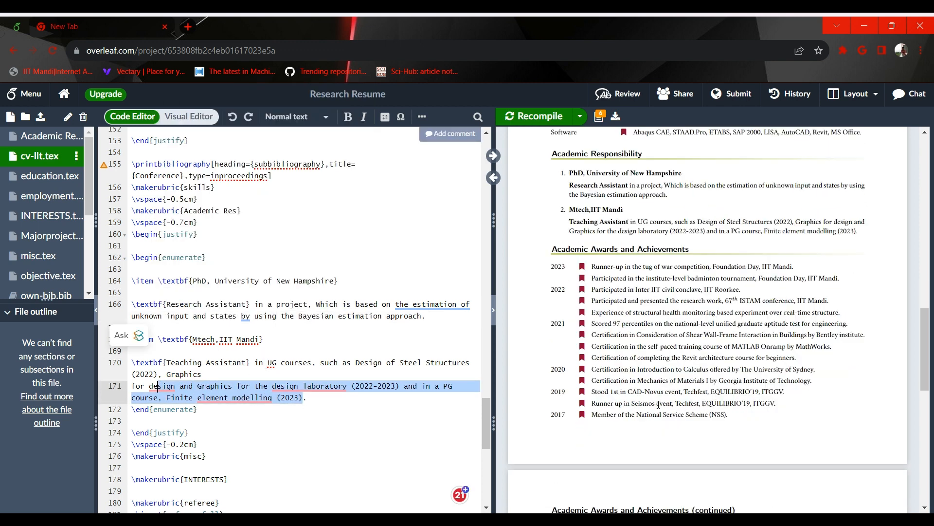
double_click(631, 266)
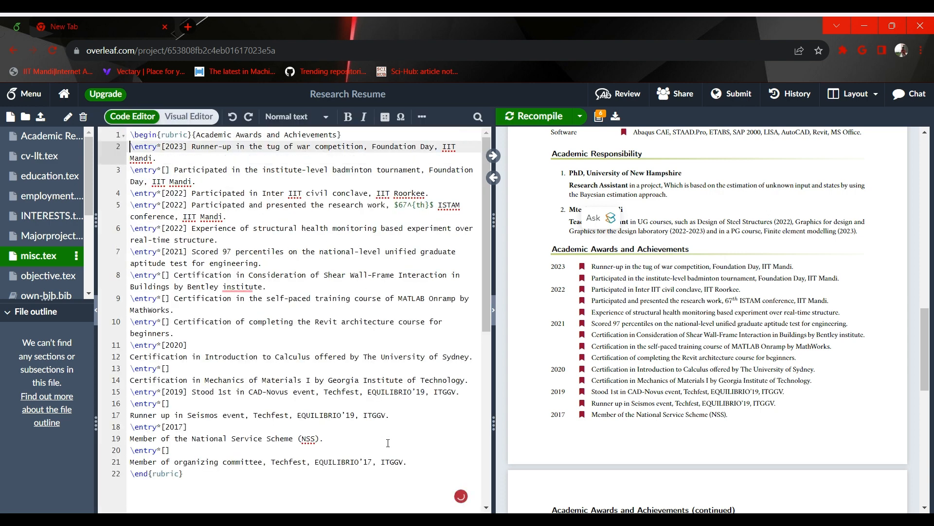
left_click_drag(323, 439, 214, 206)
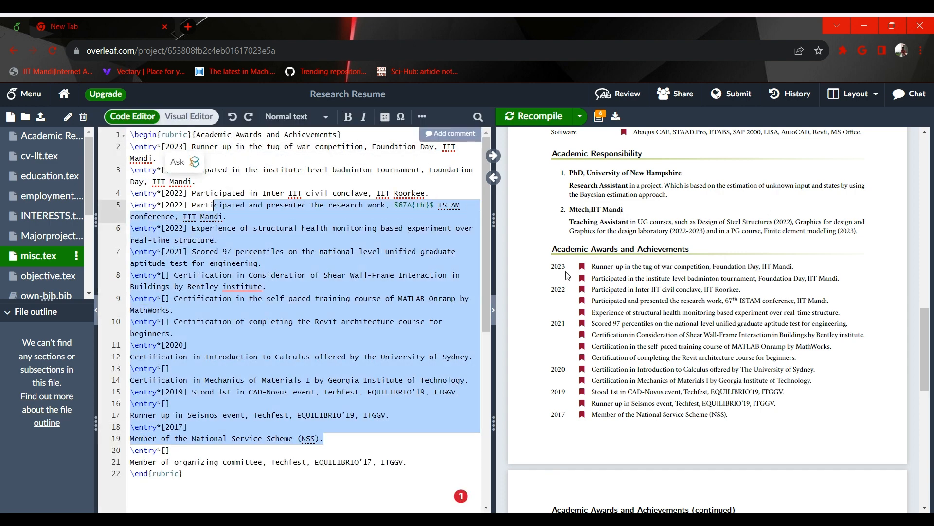
left_click(365, 297)
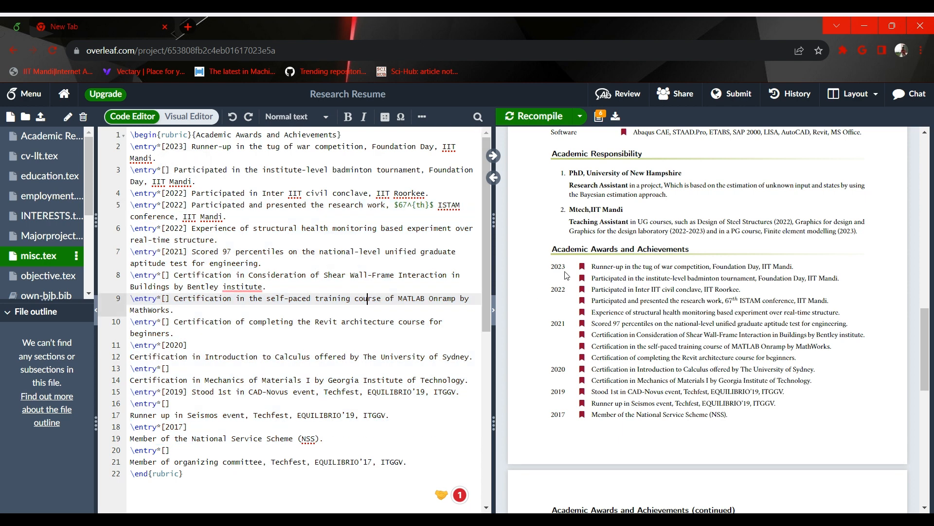
double_click(168, 169)
left_click(191, 154)
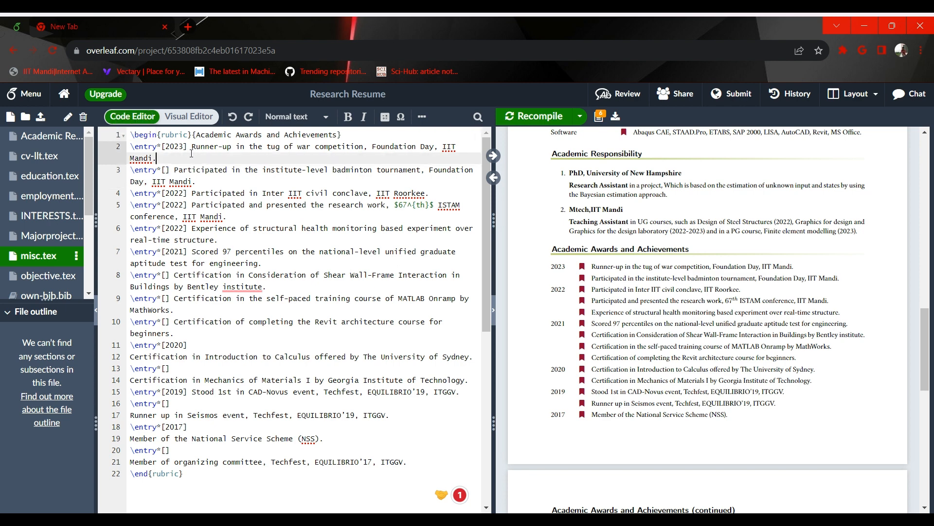
double_click(184, 146)
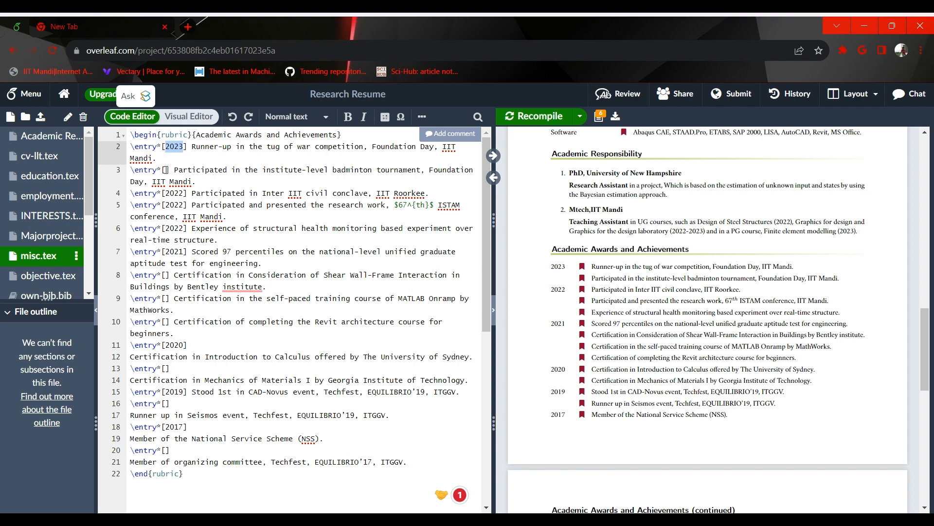
left_click(165, 169)
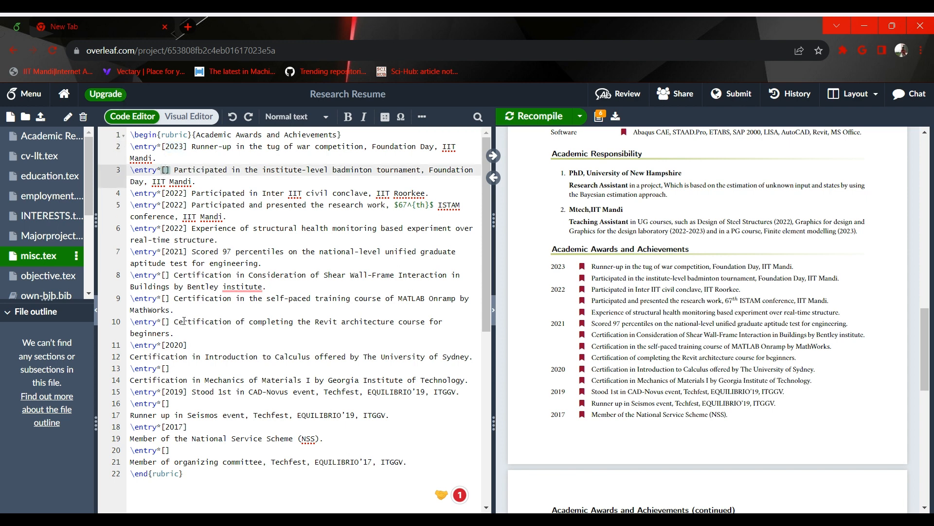
Step: Open the source file of the References section from the preview to examine the referees' contact details code
scroll(682, 278, "down", 5)
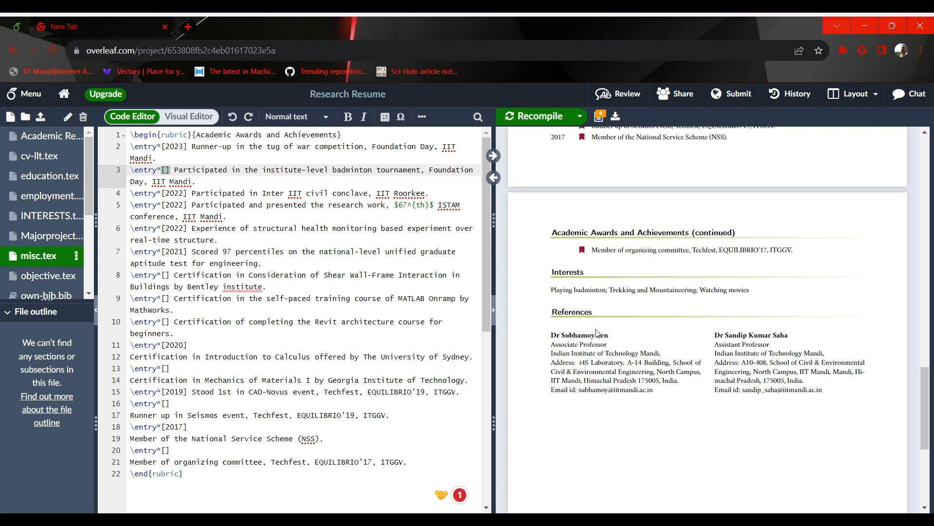
double_click(590, 336)
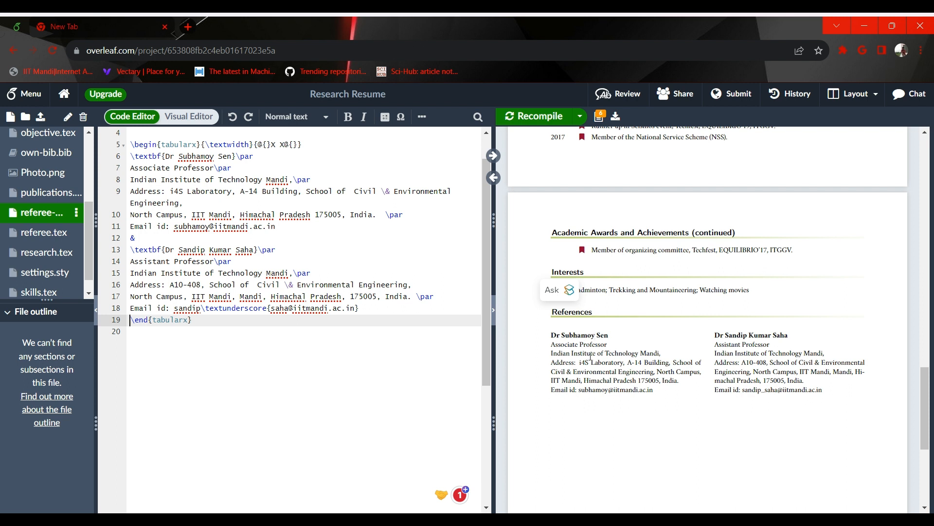
double_click(591, 355)
left_click(590, 355)
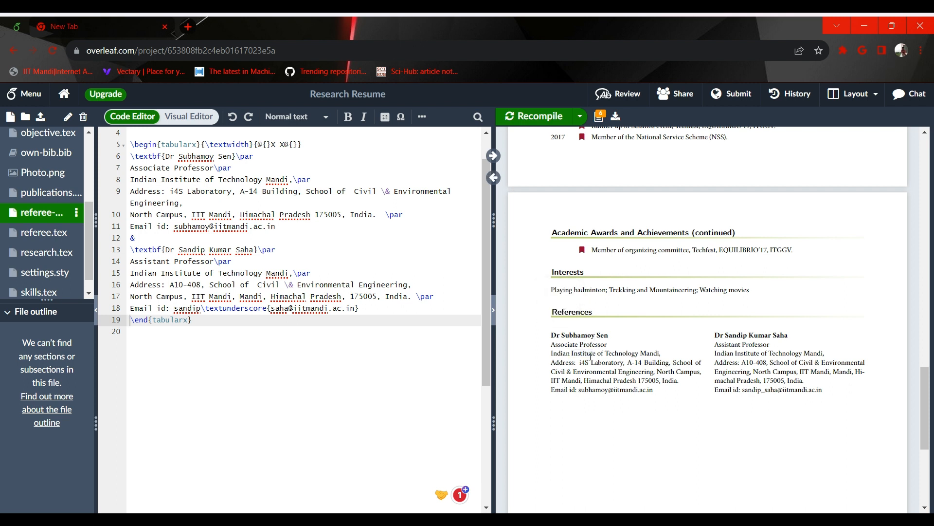
Step: Review the compiled resume preview from the header through to the References section
scroll(590, 357, "up", 15)
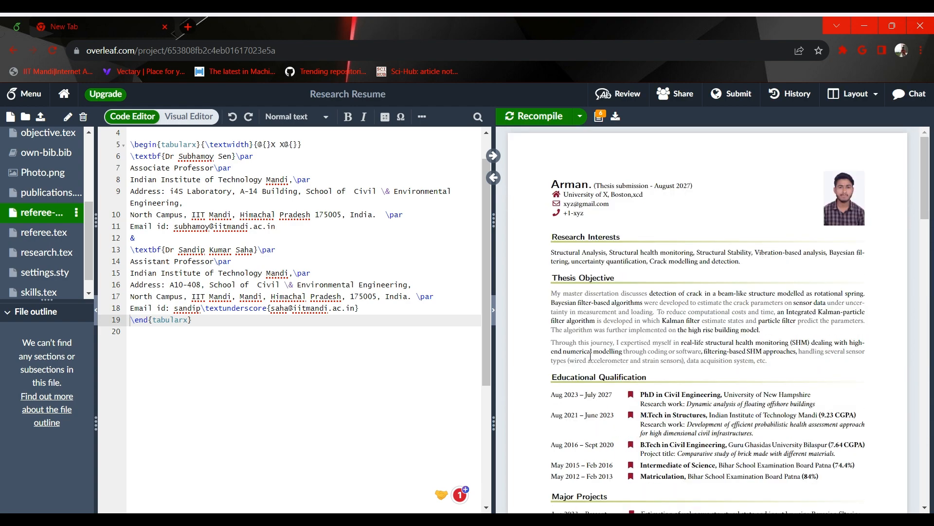
scroll(654, 356, "down", 5)
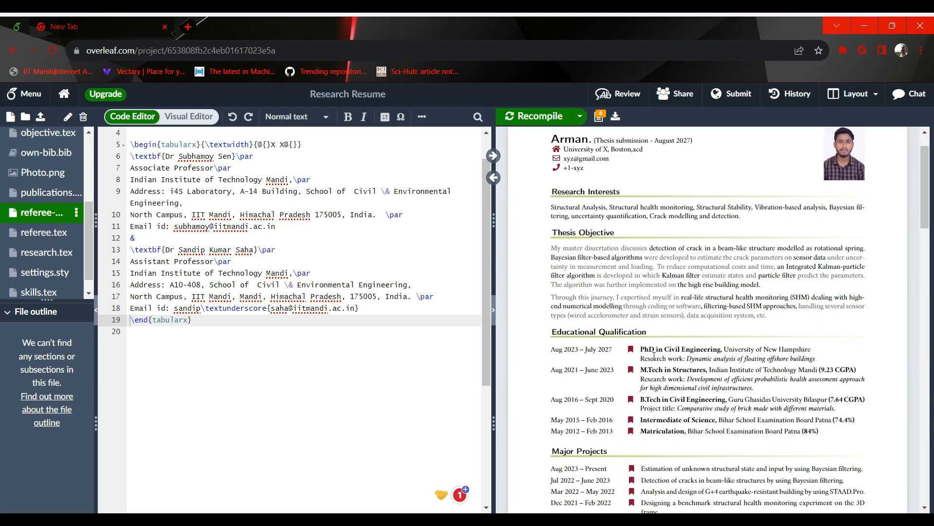
scroll(654, 355, "down", 6)
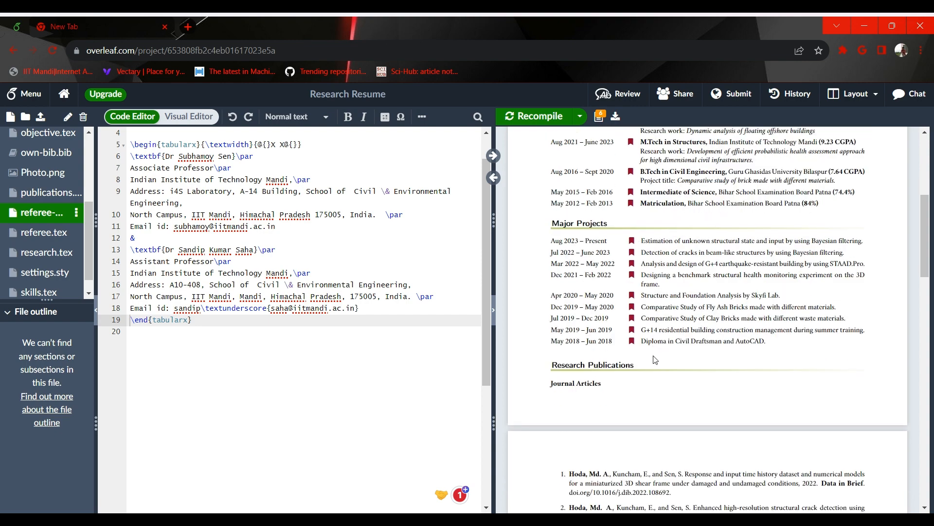
scroll(655, 358, "down", 6)
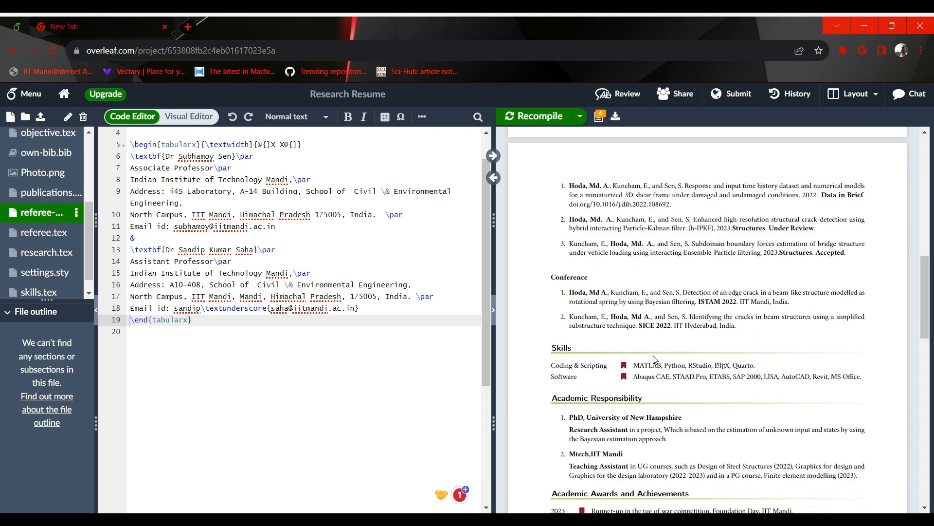
scroll(654, 355, "down", 5)
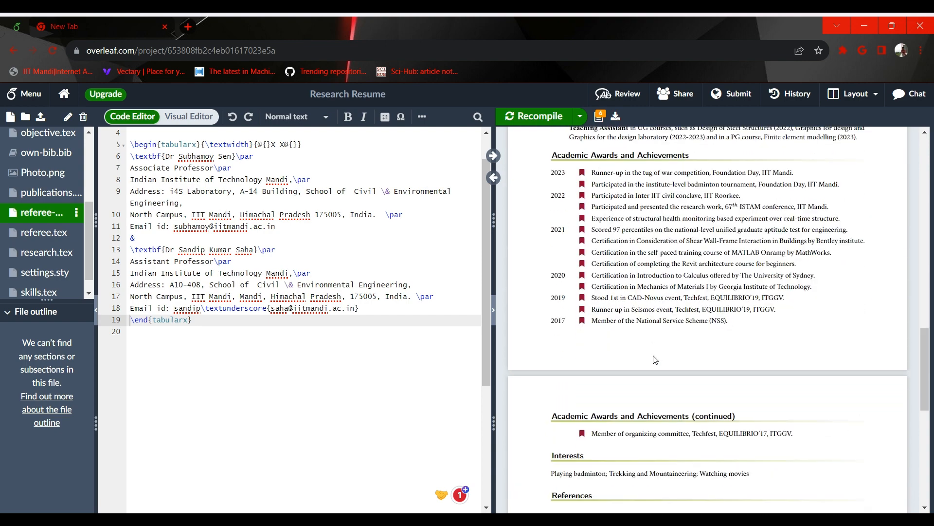
scroll(655, 360, "down", 5)
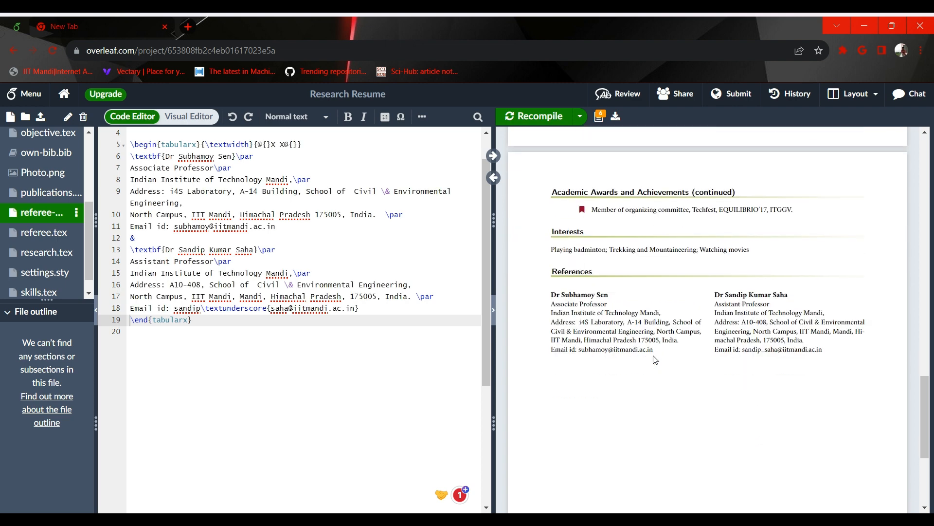